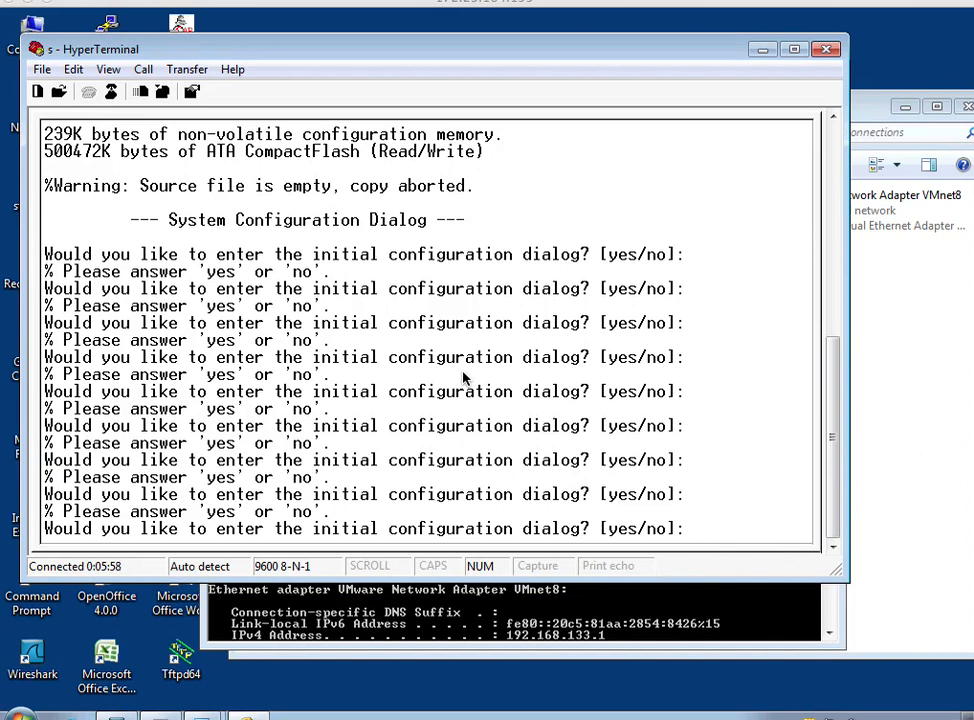
Enter the initial configuration dialog, declining basic management setup and the current interface summary.
{"action": "type", "text": "yes"}
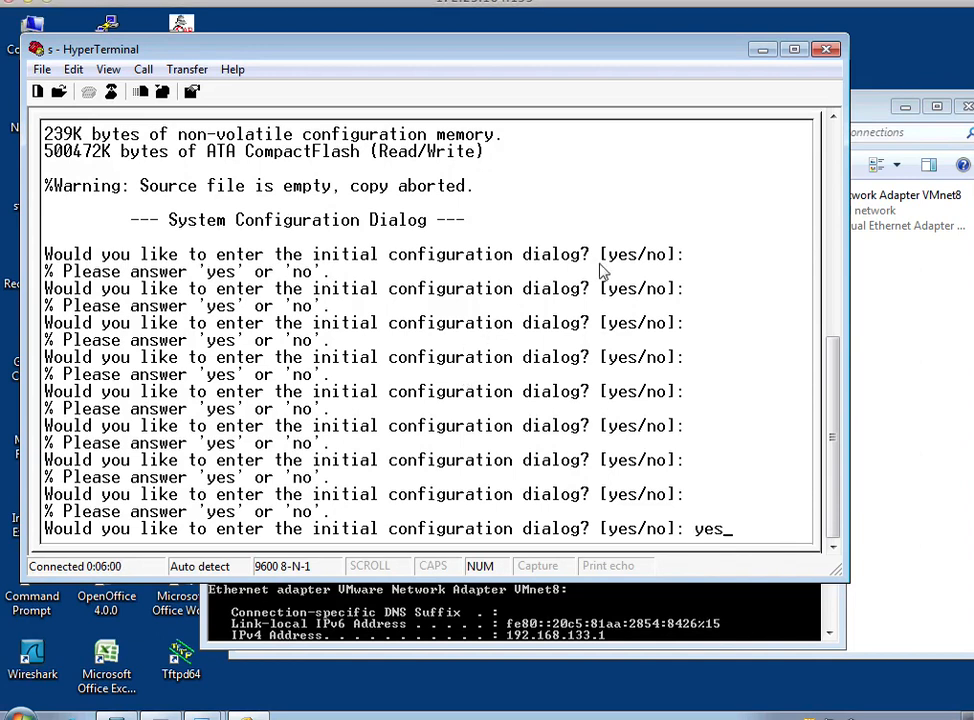
{"action": "key", "text": "Return"}
{"action": "type", "text": "no"}
{"action": "key", "text": "Return"}
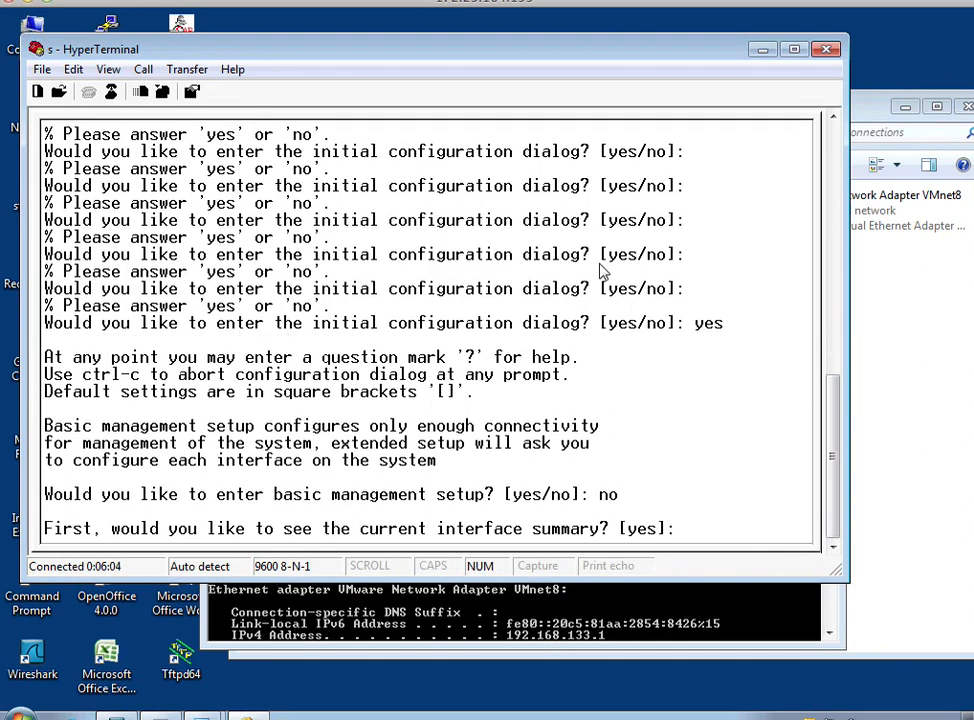
{"action": "type", "text": "no"}
{"action": "key", "text": "Return"}
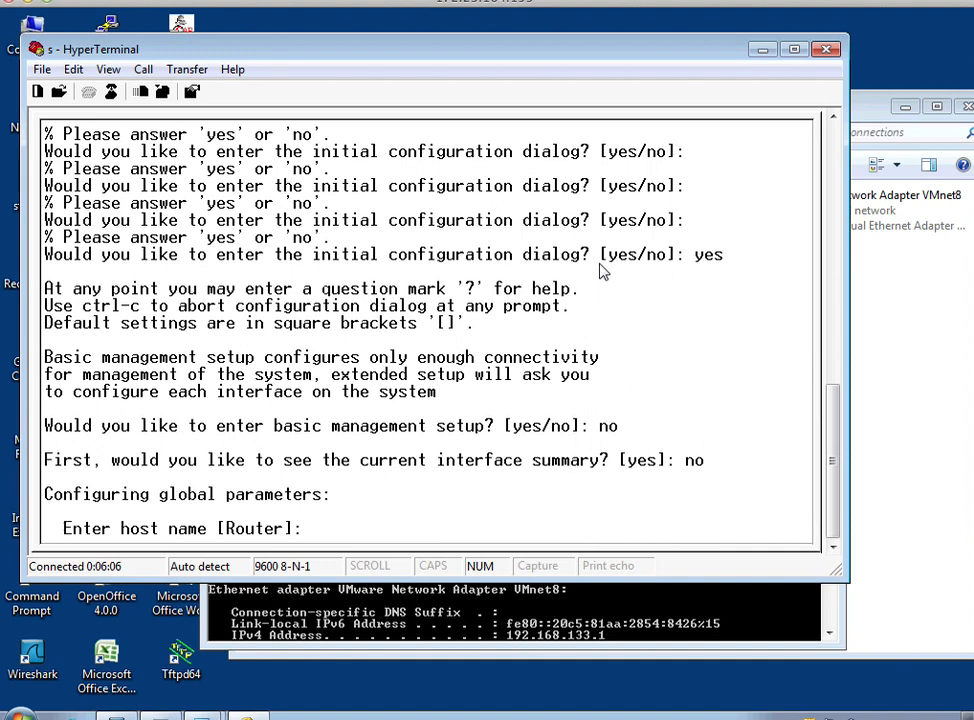
Abort the configuration dialog and bring up the router's command prompt.
{"action": "key", "text": "ctrl+c"}
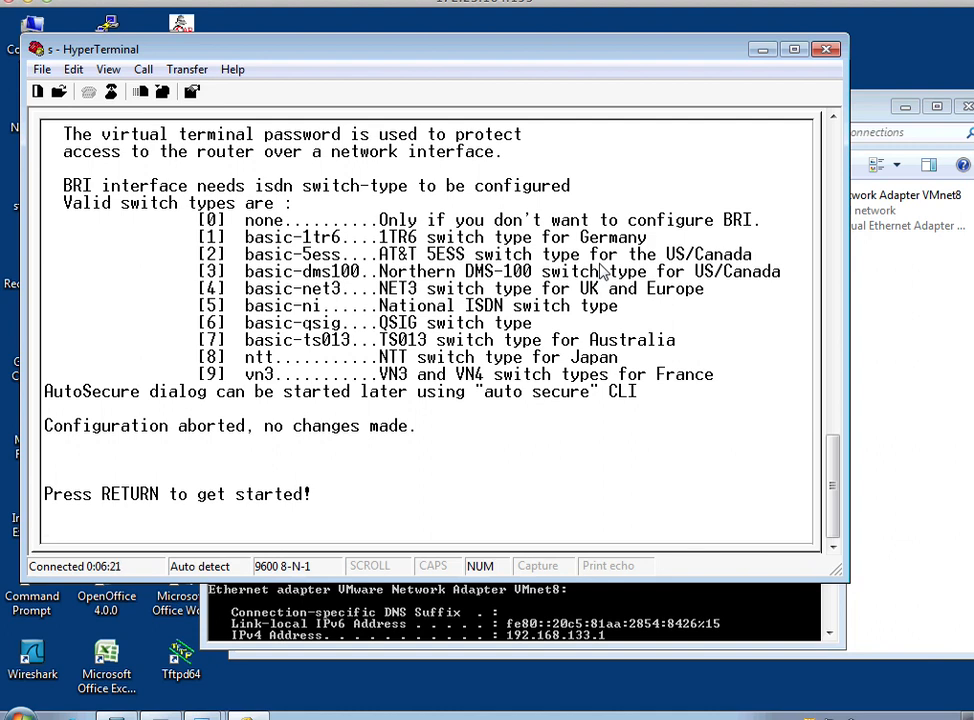
{"action": "key", "text": "Return"}
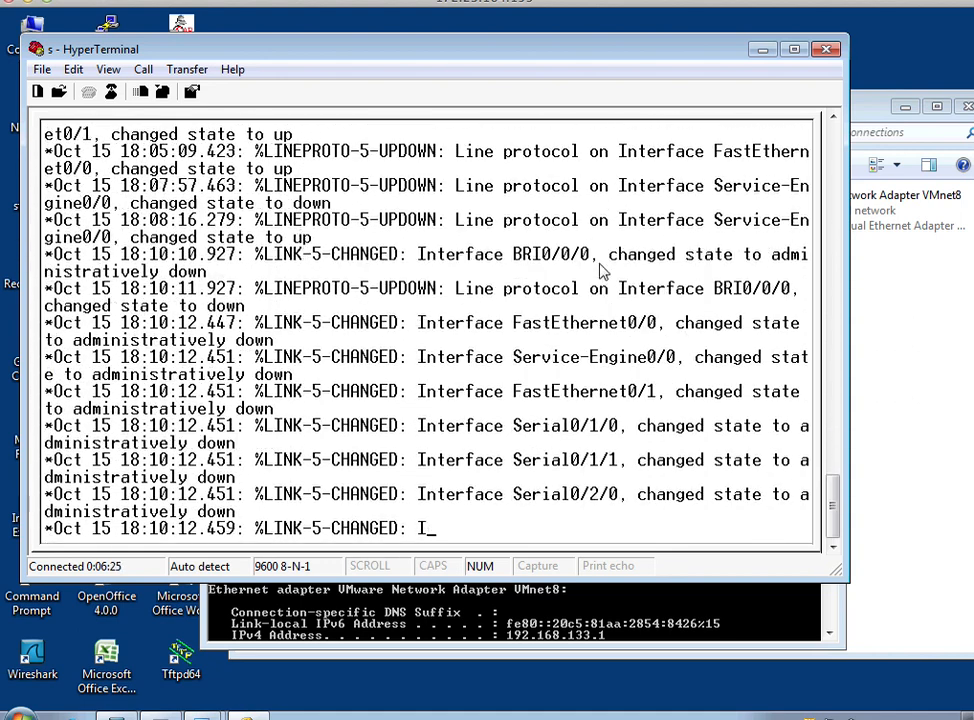
{"action": "key", "text": "Return"}
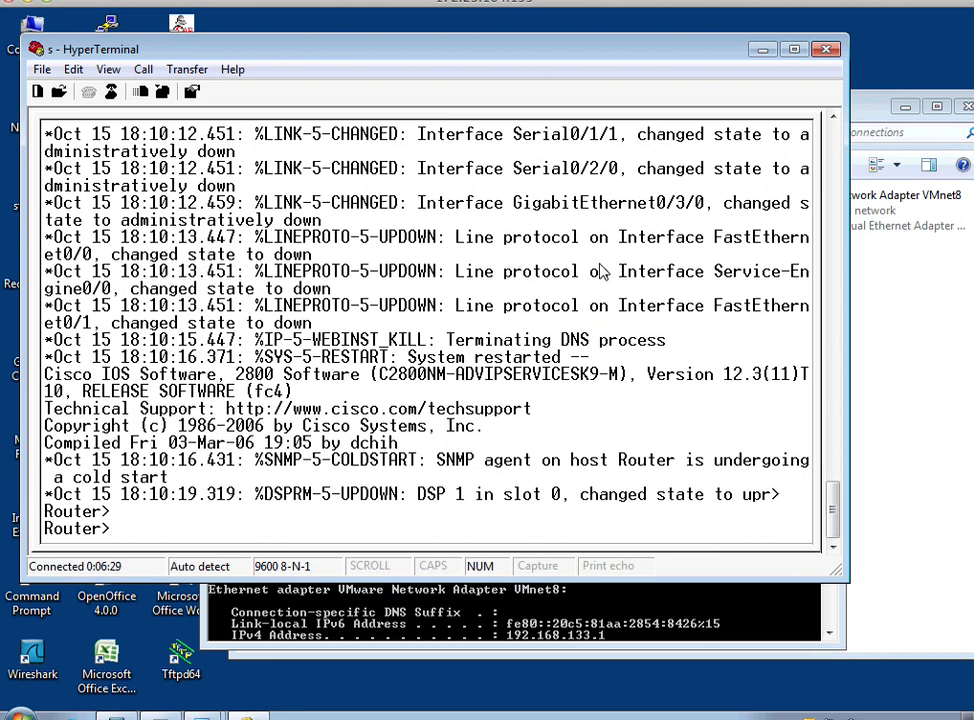
Enter privileged EXEC mode and page through the router's entire running configuration.
{"action": "type", "text": "en"}
{"action": "key", "text": "Return"}
{"action": "type", "text": "con"}
{"action": "key", "text": "BackSpace"}
{"action": "key", "text": "BackSpace"}
{"action": "key", "text": "BackSpace"}
{"action": "type", "text": "show riun"}
{"action": "key", "text": "Return"}
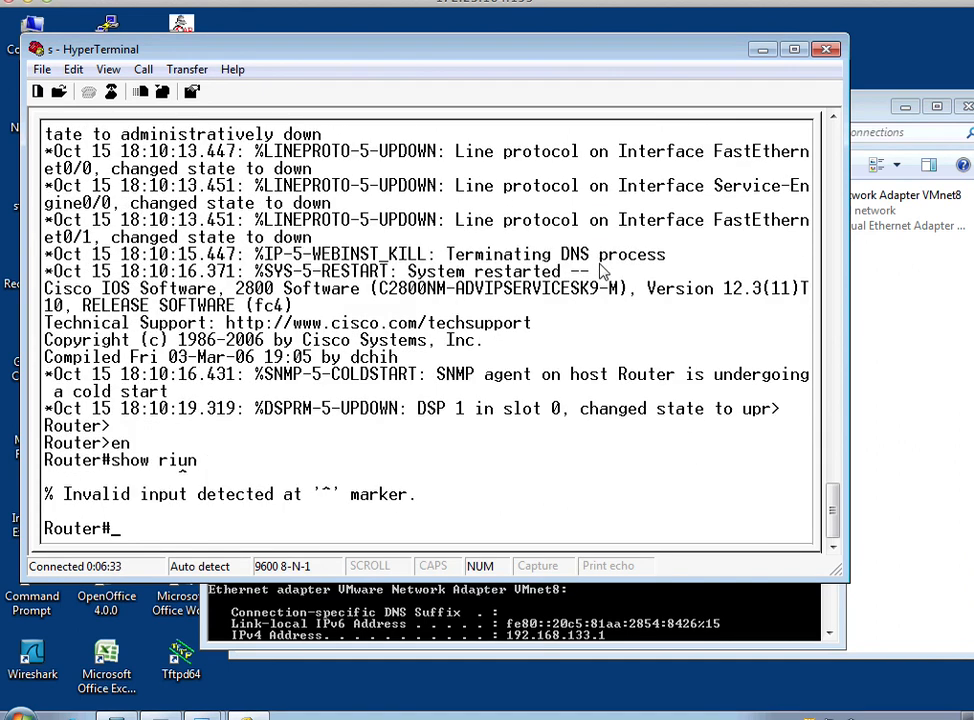
{"action": "type", "text": "show run"}
{"action": "key", "text": "Return"}
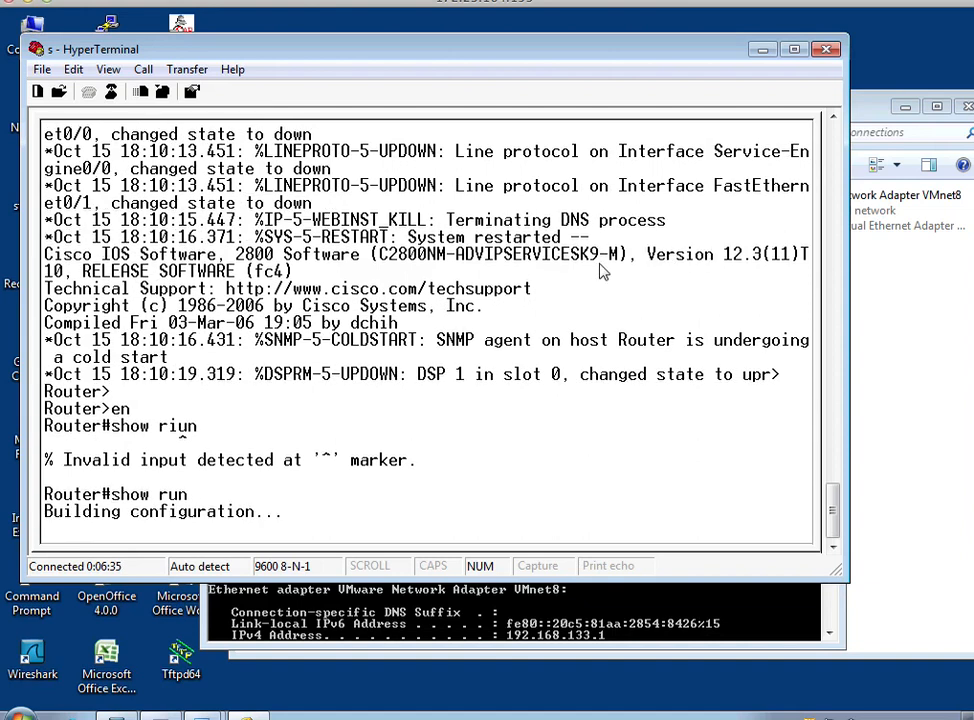
{"action": "key", "text": "space"}
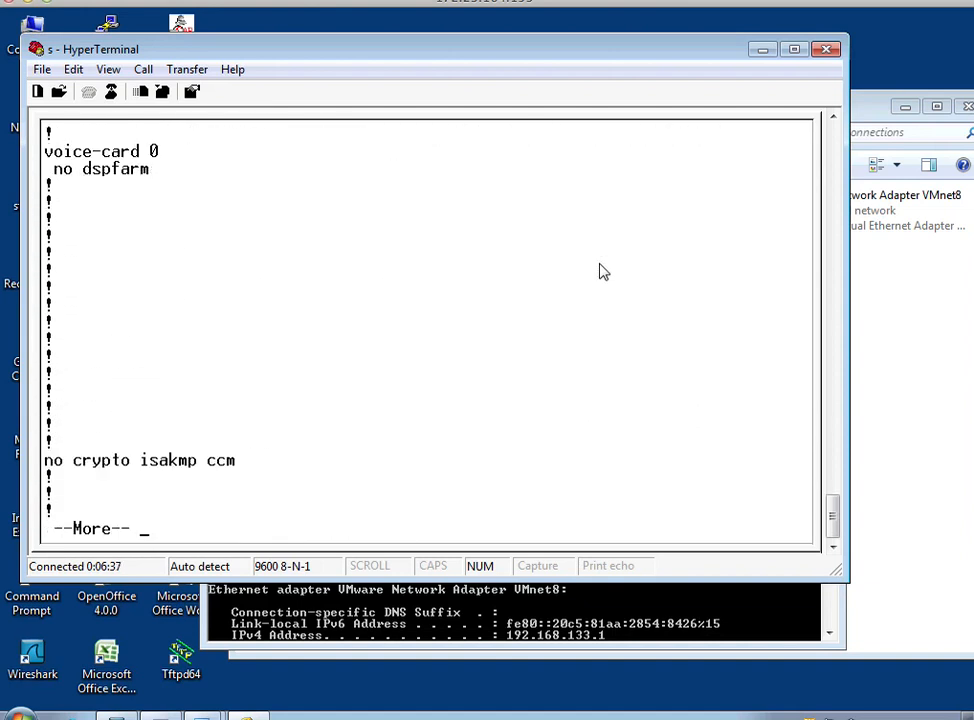
{"action": "key", "text": "space"}
{"action": "key", "text": "space"}
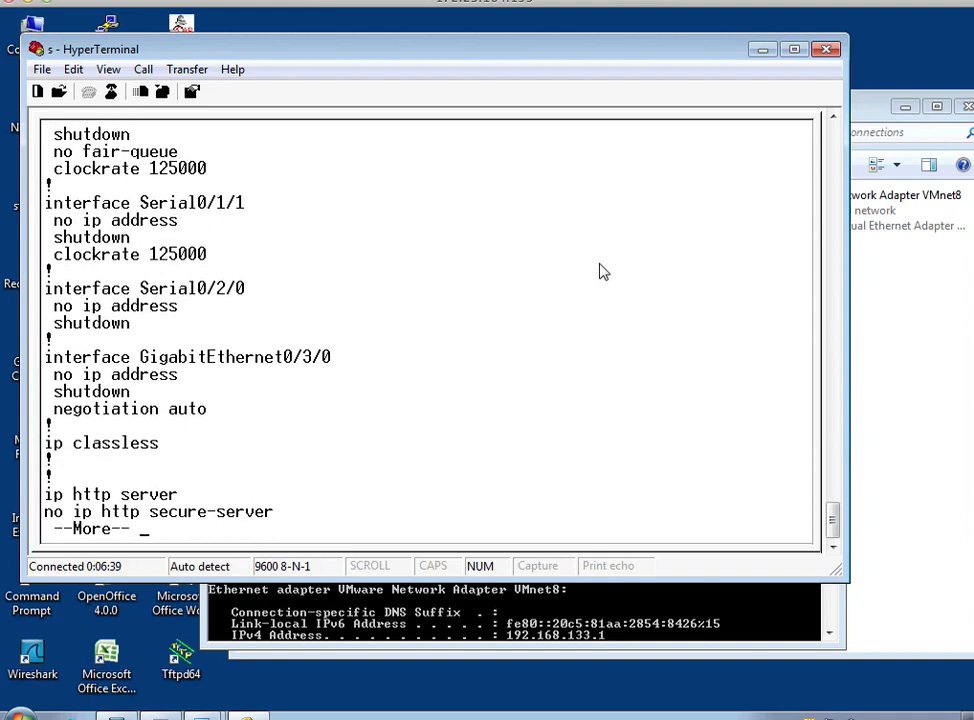
{"action": "key", "text": "space"}
{"action": "key", "text": "space"}
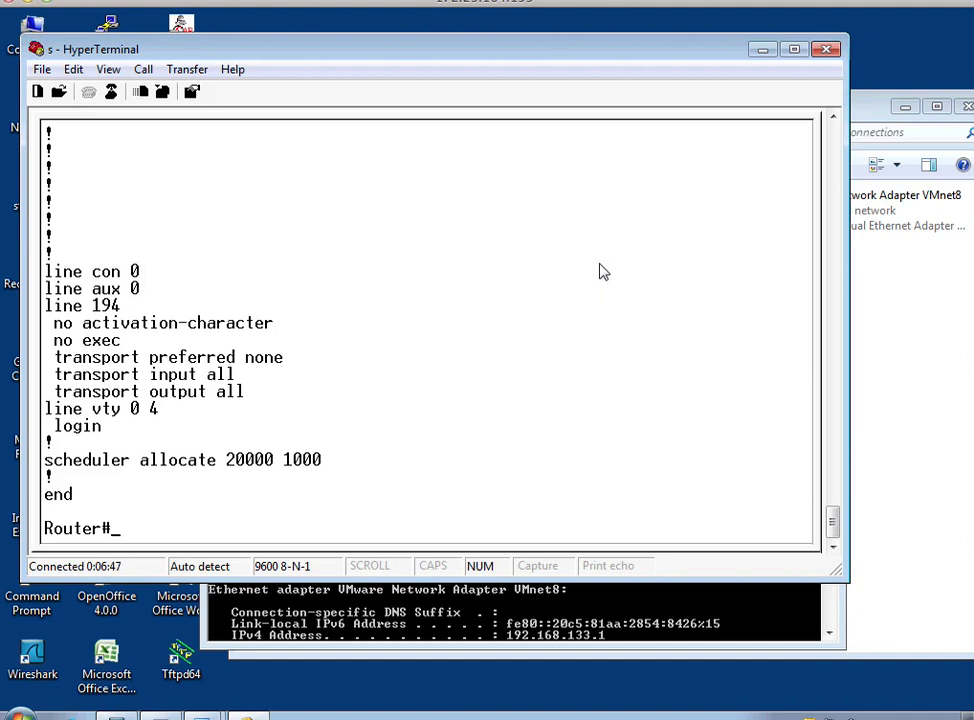
Enter global configuration mode and select interface fa0/0 for configuration.
{"action": "type", "text": "conf t"}
{"action": "key", "text": "Return"}
{"action": "type", "text": "int fa0"}
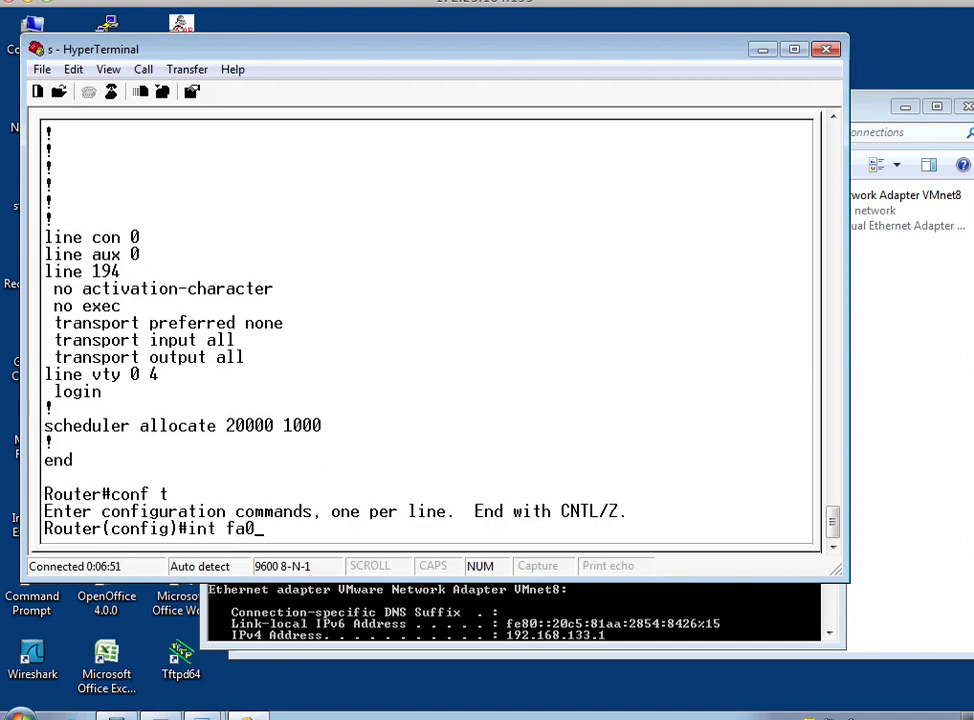
{"action": "type", "text": "/0"}
{"action": "key", "text": "Return"}
Check the IPv6 address syntax help and assign fc01:1::1/64 to interface fa0/0.
{"action": "type", "text": "ip ad"}
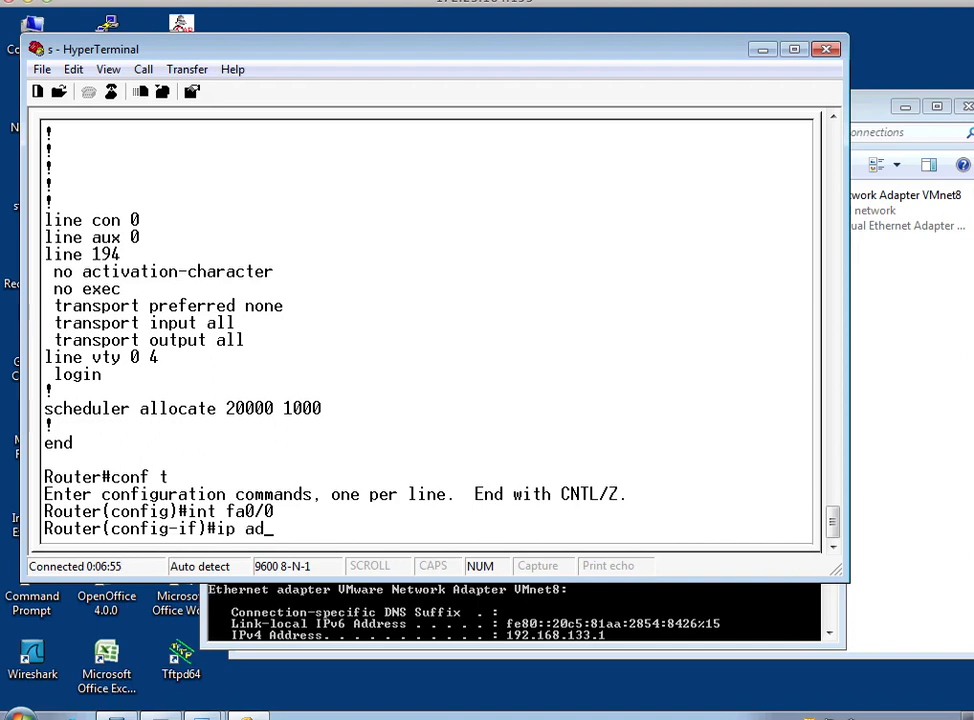
{"action": "key", "text": "BackSpace"}
{"action": "key", "text": "BackSpace"}
{"action": "key", "text": "BackSpace"}
{"action": "type", "text": "v6 add"}
{"action": "key", "text": "Tab"}
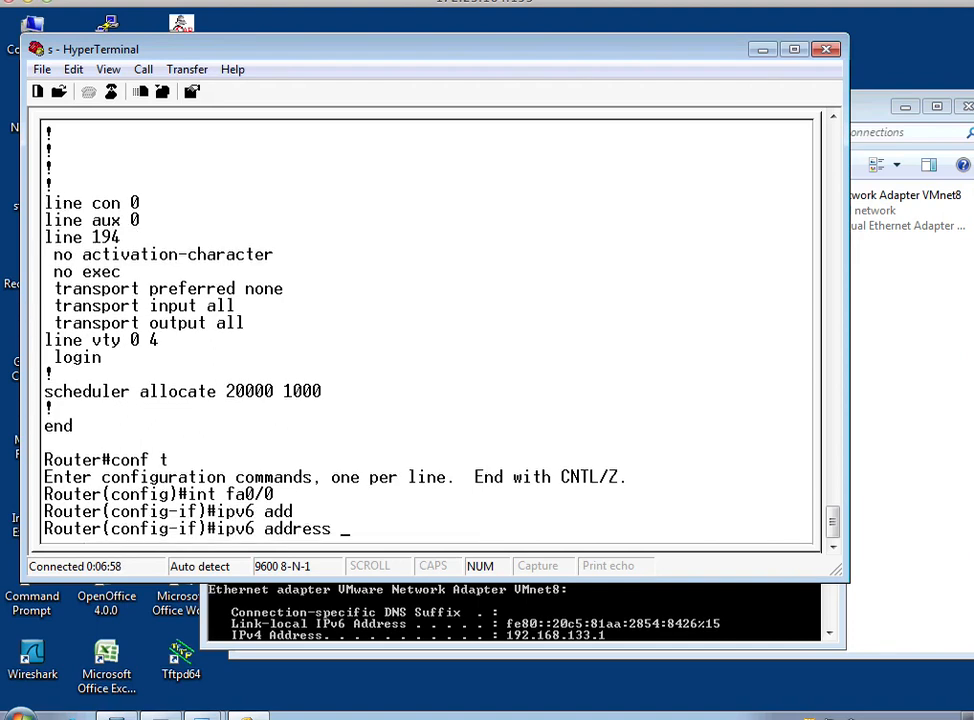
{"action": "type", "text": "?"}
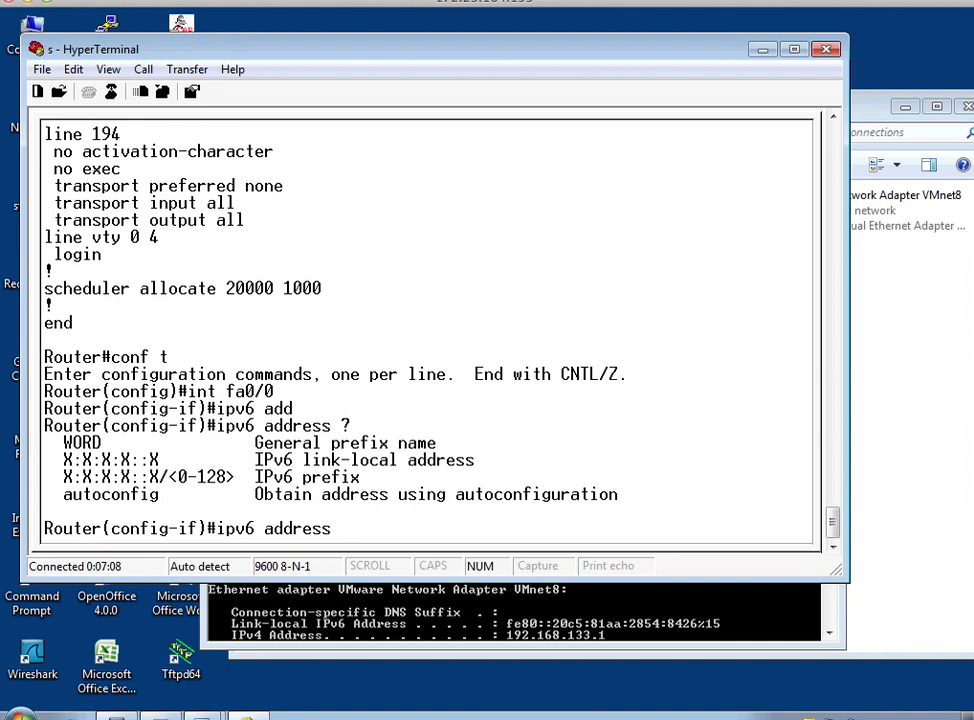
{"action": "type", "text": "fc01:1::1/64"}
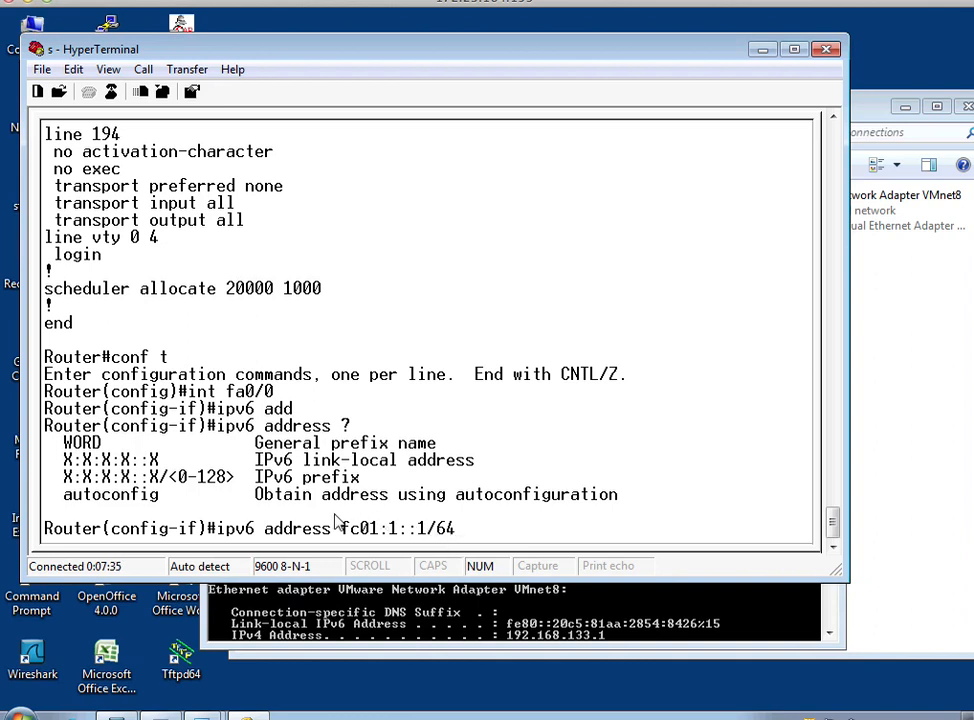
{"action": "key", "text": "Return"}
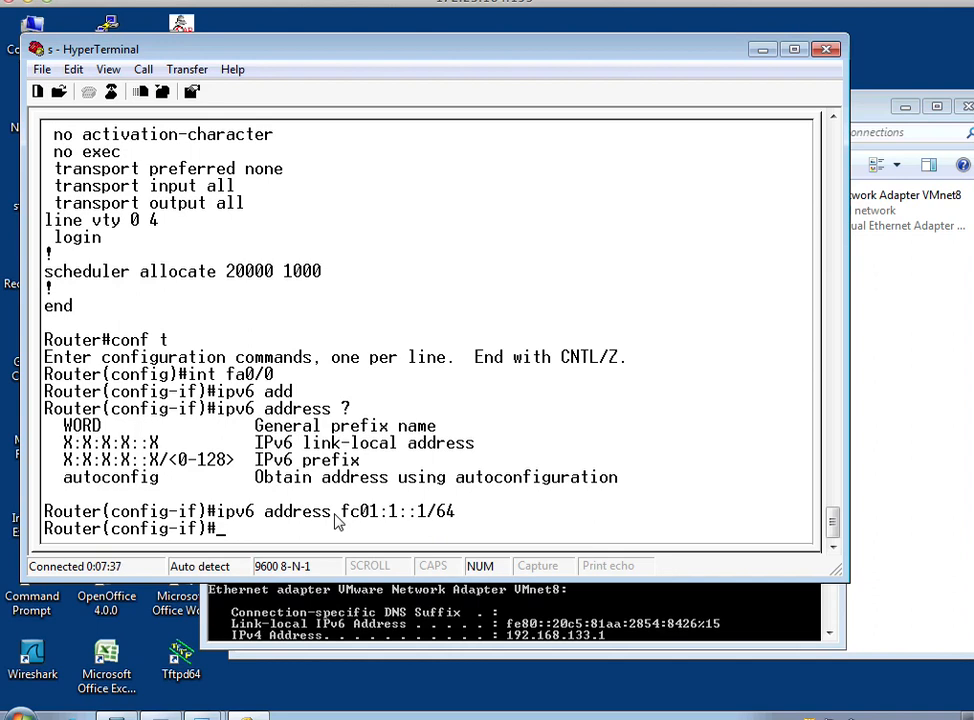
Enable interface fa0/0 with the no shutdown command.
{"action": "type", "text": "no shutodwn"}
{"action": "key", "text": "BackSpace"}
{"action": "key", "text": "BackSpace"}
{"action": "key", "text": "BackSpace"}
{"action": "key", "text": "BackSpace"}
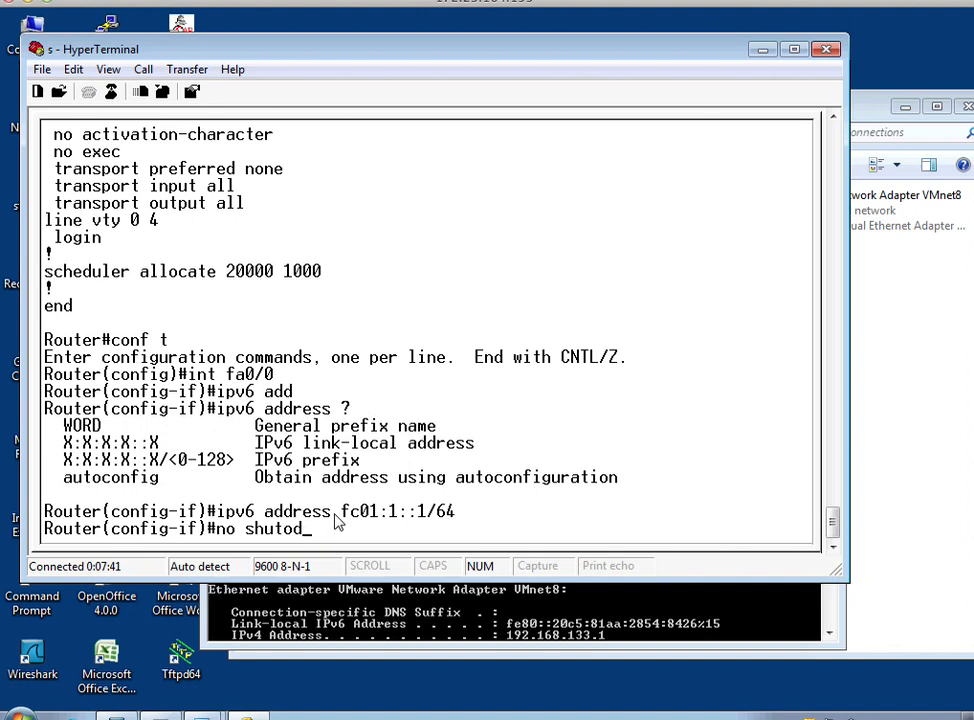
{"action": "type", "text": "down"}
{"action": "key", "text": "Return"}
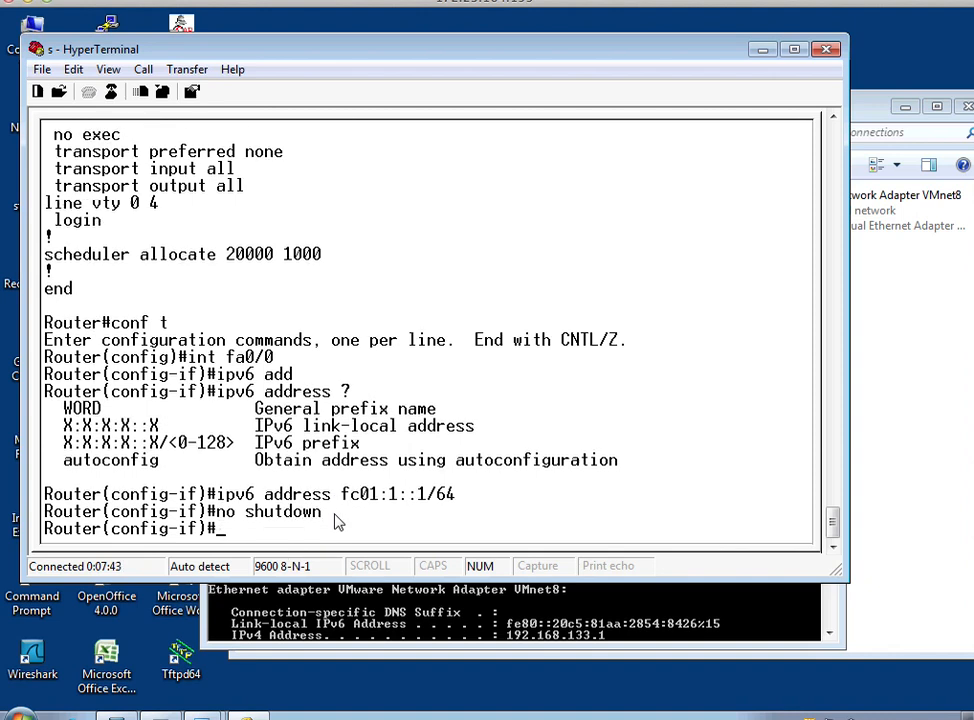
Switch the interface configuration to fa0/1.
{"action": "key", "text": "Up"}
{"action": "key", "text": "Up"}
{"action": "key", "text": "Up"}
{"action": "key", "text": "BackSpace"}
{"action": "type", "text": "1"}
{"action": "key", "text": "Return"}
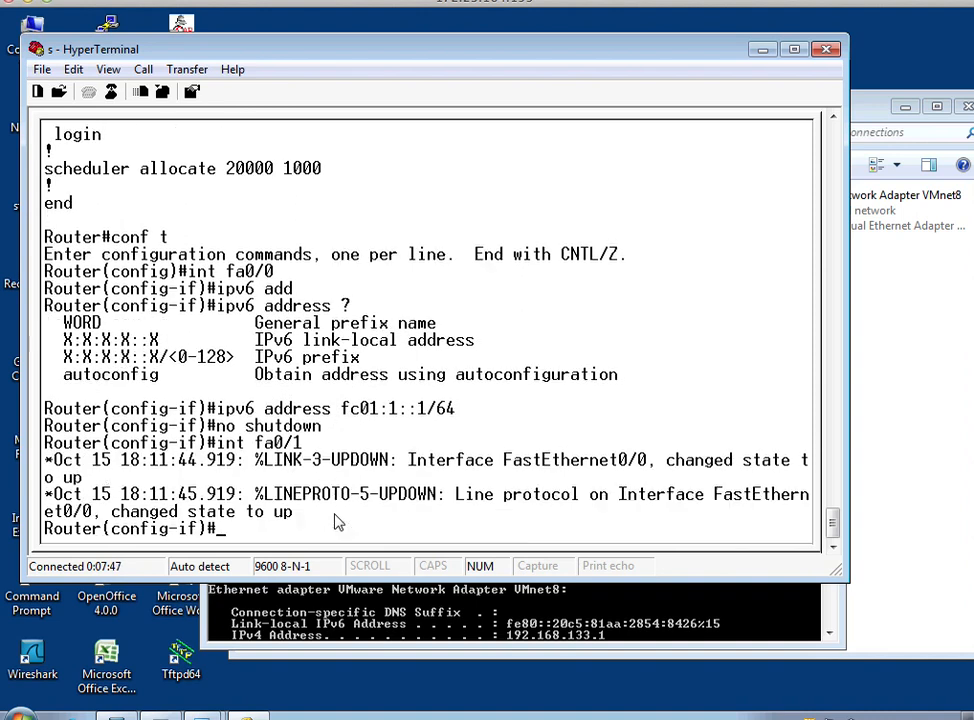
{"action": "key", "text": "Return"}
Assign the IPv6 address fc01:2::1/64 to interface fa0/1 by reusing the earlier address command.
{"action": "key", "text": "Up"}
{"action": "key", "text": "Up"}
{"action": "key", "text": "Up"}
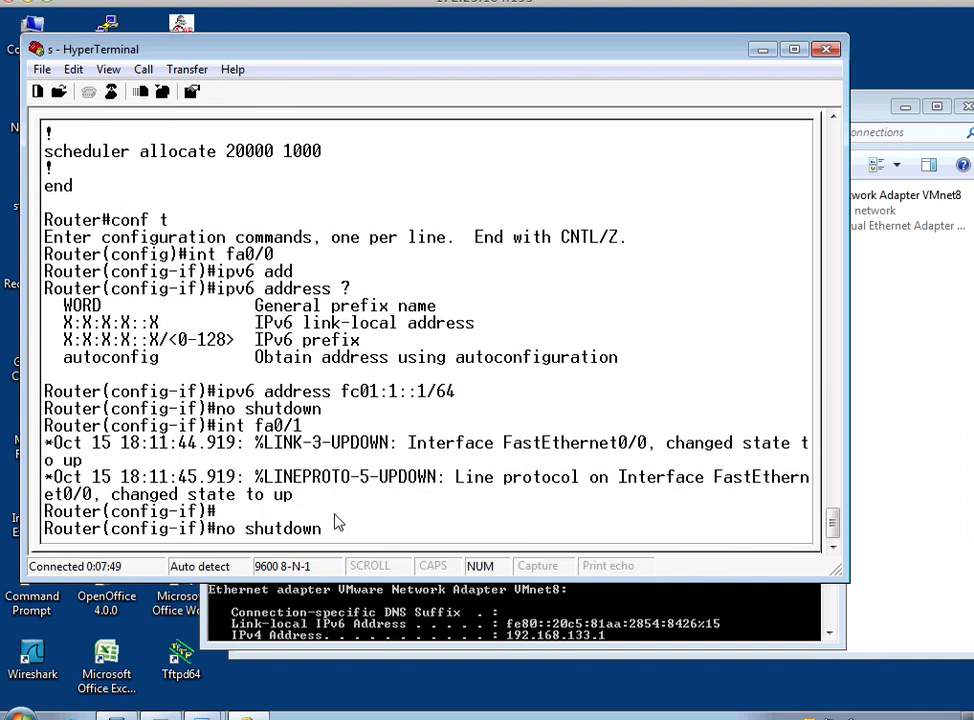
{"action": "key", "text": "Left"}
{"action": "key", "text": "Left"}
{"action": "key", "text": "Left"}
{"action": "key", "text": "Left"}
{"action": "key", "text": "Left"}
{"action": "key", "text": "Left"}
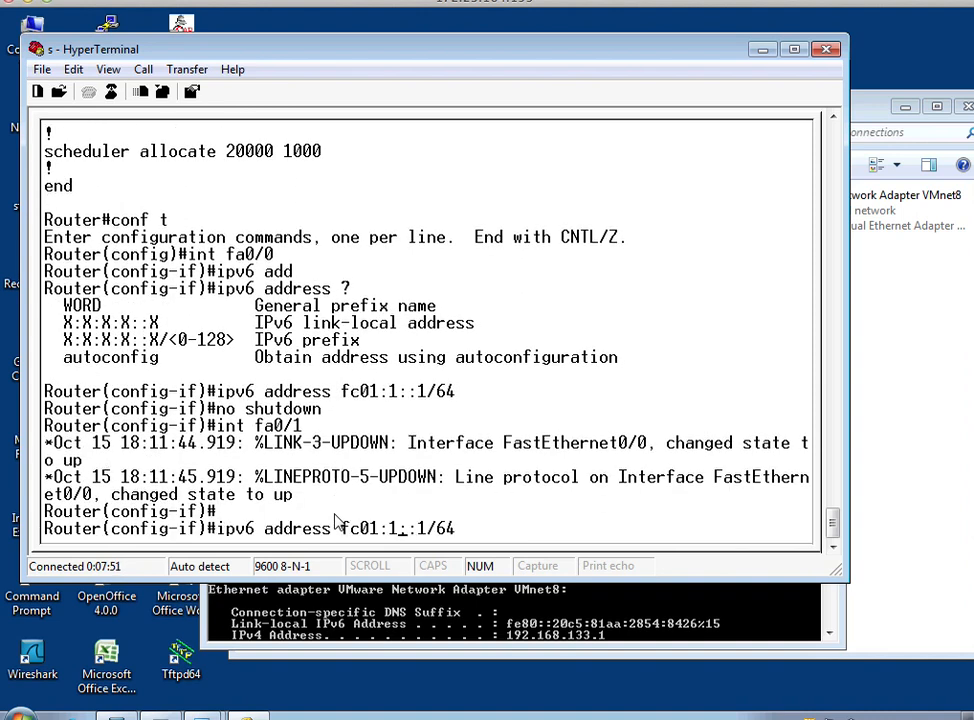
{"action": "key", "text": "BackSpace"}
{"action": "type", "text": "2"}
{"action": "key", "text": "Return"}
Enable interface fa0/1 with no shutdown and exit to global configuration mode.
{"action": "type", "text": "no sdh"}
{"action": "type", "text": "uwto"}
{"action": "key", "text": "BackSpace"}
{"action": "key", "text": "BackSpace"}
{"action": "key", "text": "BackSpace"}
{"action": "key", "text": "BackSpace"}
{"action": "key", "text": "BackSpace"}
{"action": "key", "text": "BackSpace"}
{"action": "type", "text": "hutdwo"}
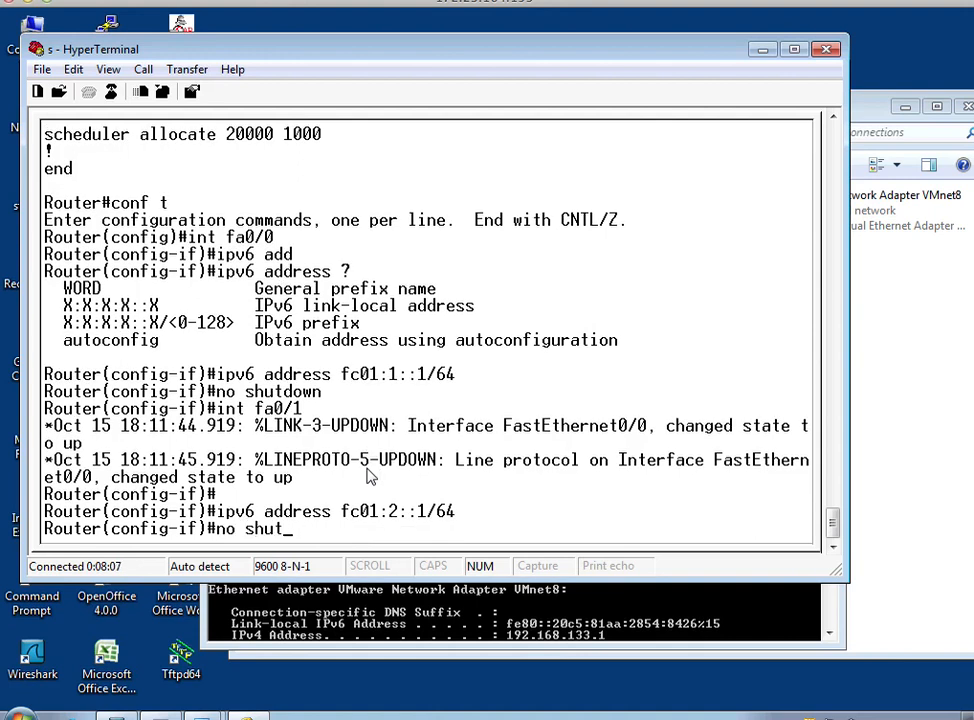
{"action": "key", "text": "BackSpace"}
{"action": "key", "text": "BackSpace"}
{"action": "type", "text": "own"}
{"action": "key", "text": "Return"}
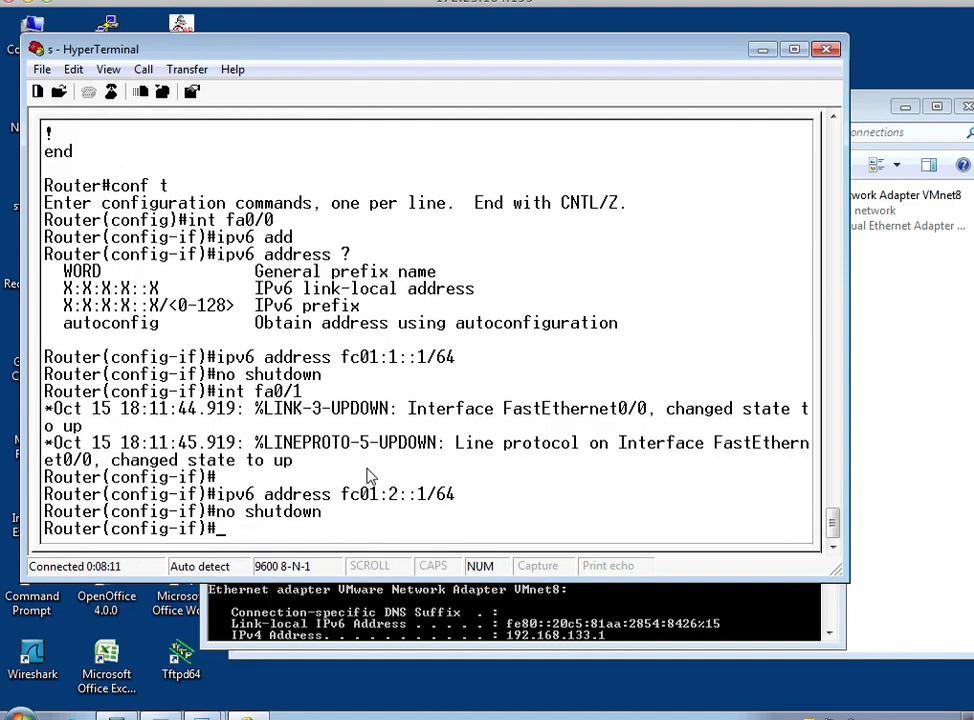
{"action": "type", "text": "exit"}
{"action": "key", "text": "Return"}
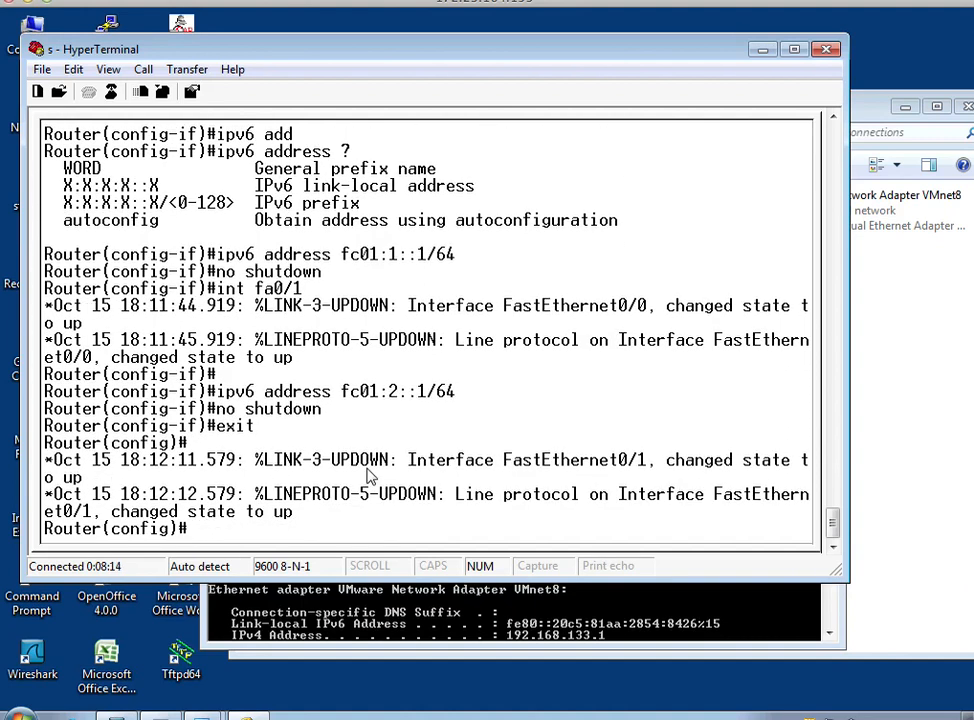
Start an ipv6 route command with ::0 as the destination, querying the syntax help for its prefix format.
{"action": "type", "text": "ipv6 route ?"}
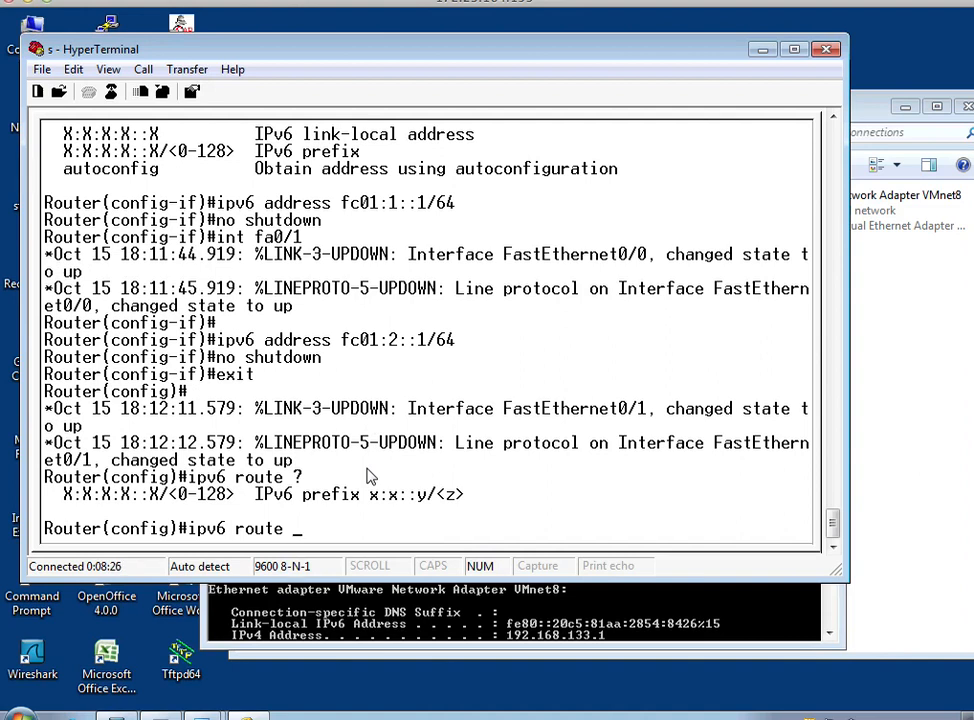
{"action": "type", "text": "::0"}
{"action": "type", "text": "?"}
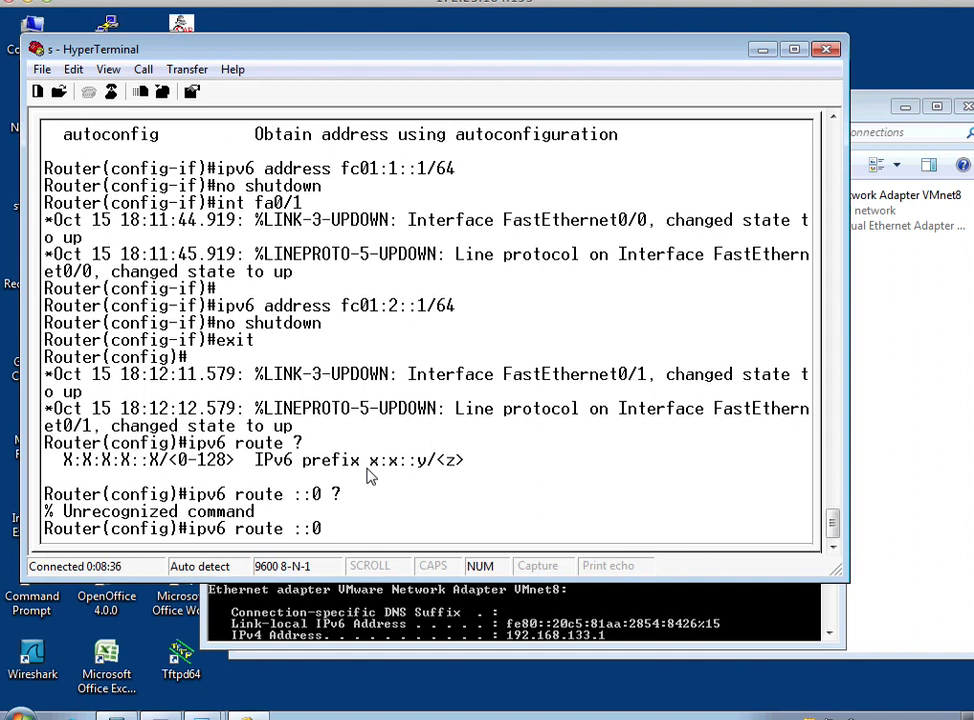
{"action": "key", "text": "BackSpace"}
{"action": "key", "text": "BackSpace"}
{"action": "key", "text": "BackSpace"}
{"action": "type", "text": "?"}
{"action": "type", "text": ":"}
{"action": "type", "text": ":0"}
{"action": "type", "text": " ?"}
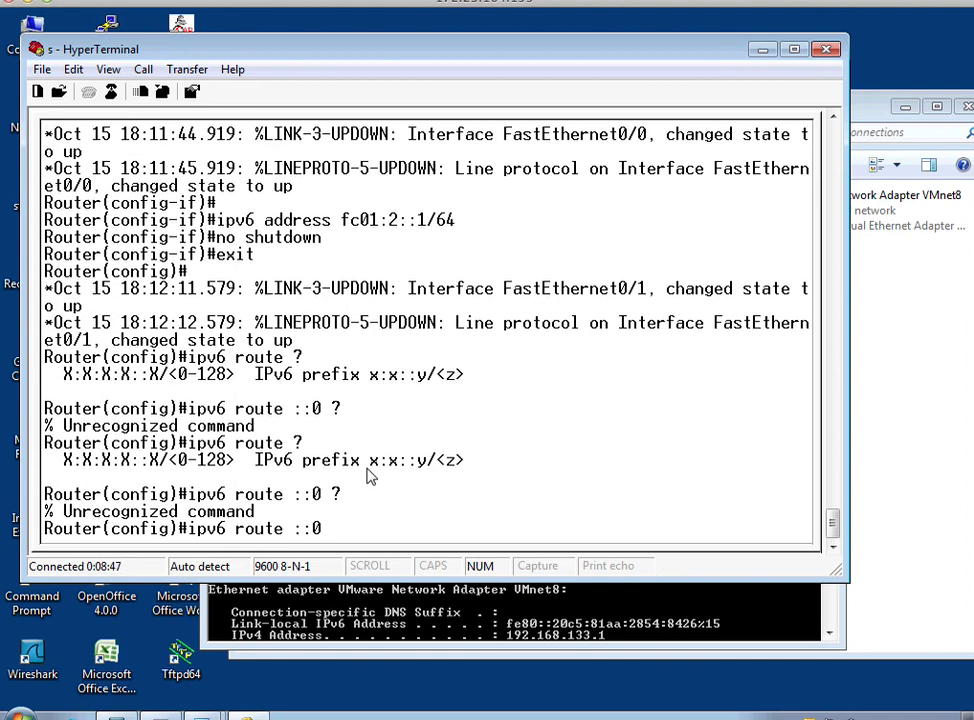
{"action": "type", "text": "/0"}
Add a default IPv6 route for ::0/0 with next hop fc01:3::1, consulting the help for the available options.
{"action": "key", "text": "Return"}
{"action": "key", "text": "Up"}
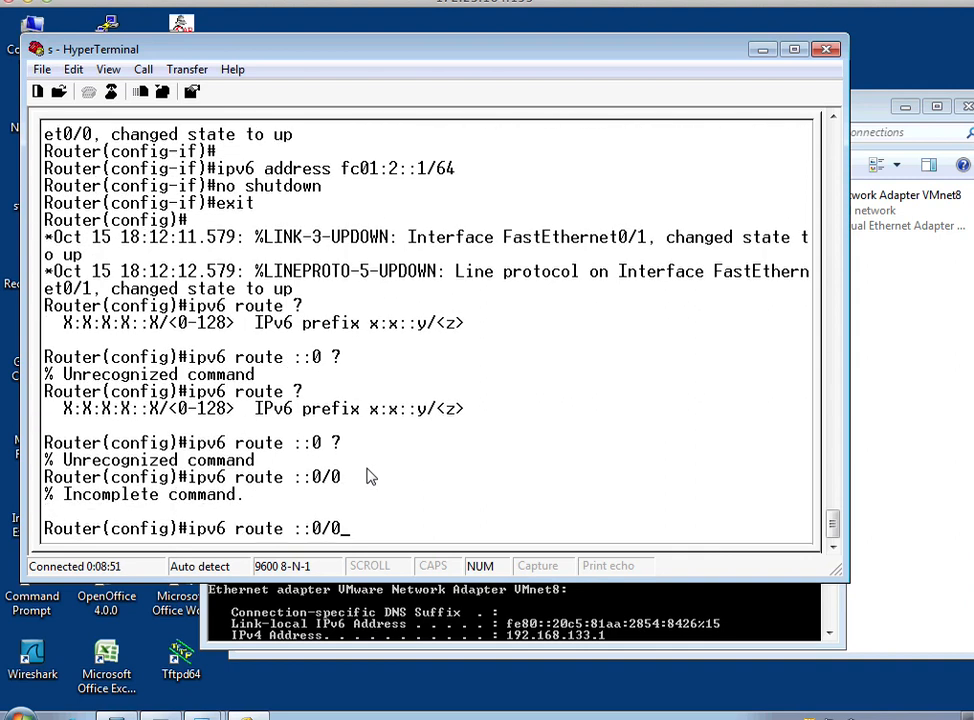
{"action": "type", "text": "?"}
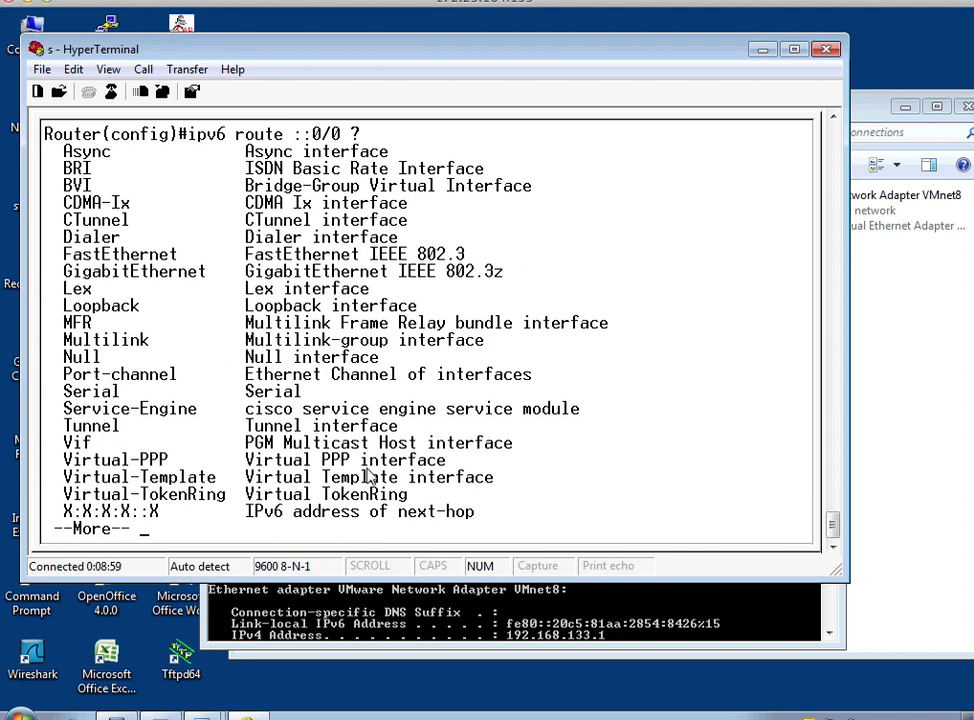
{"action": "key", "text": "space"}
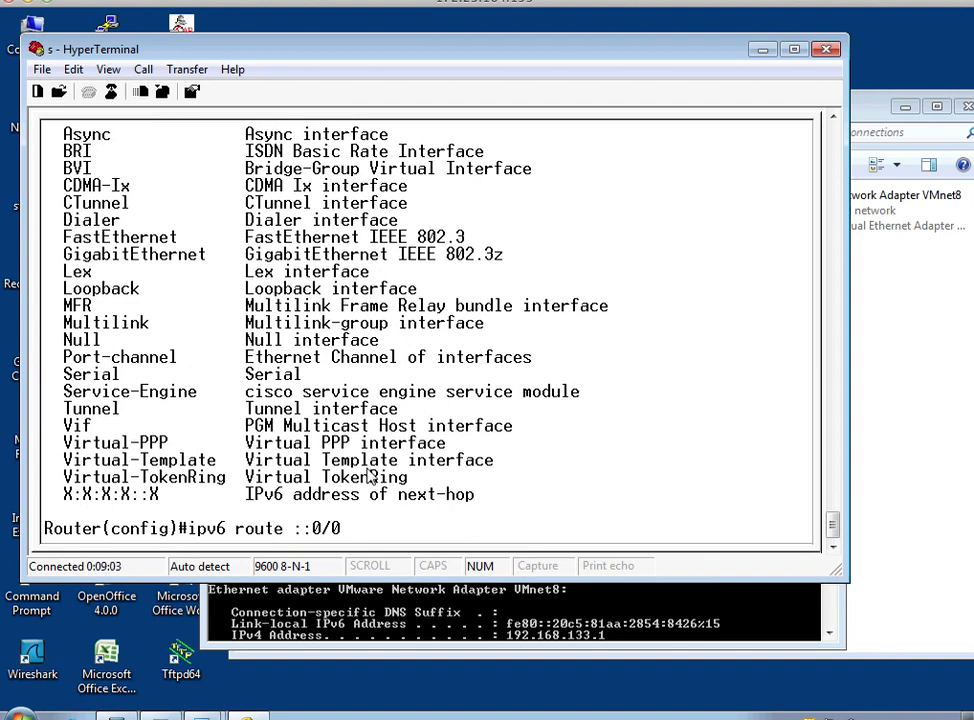
{"action": "type", "text": "fc01:3::1 ?"}
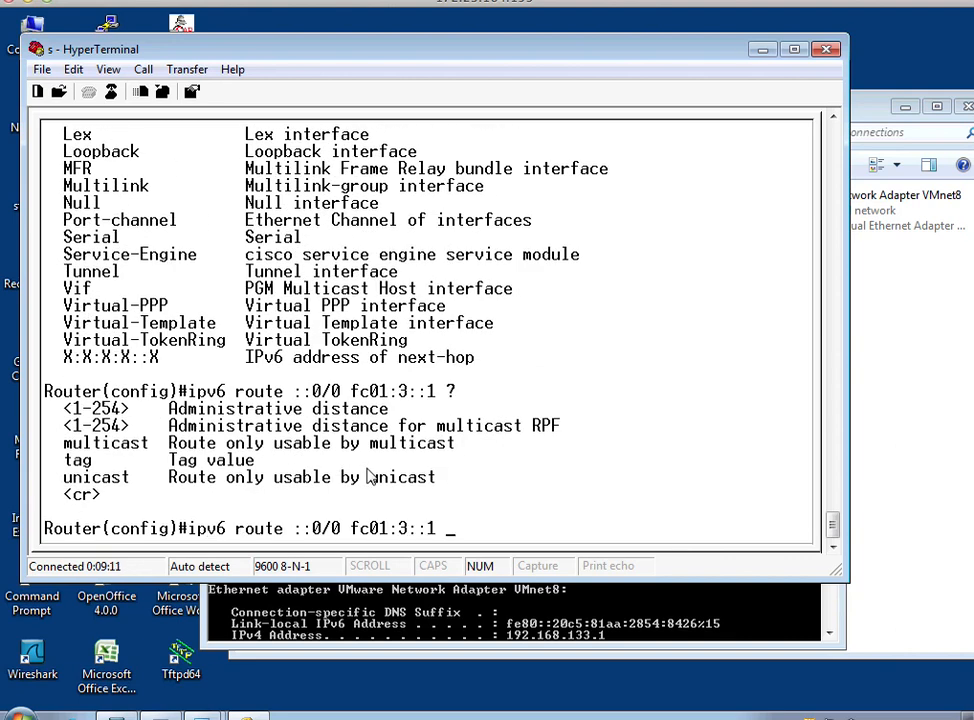
{"action": "key", "text": "Return"}
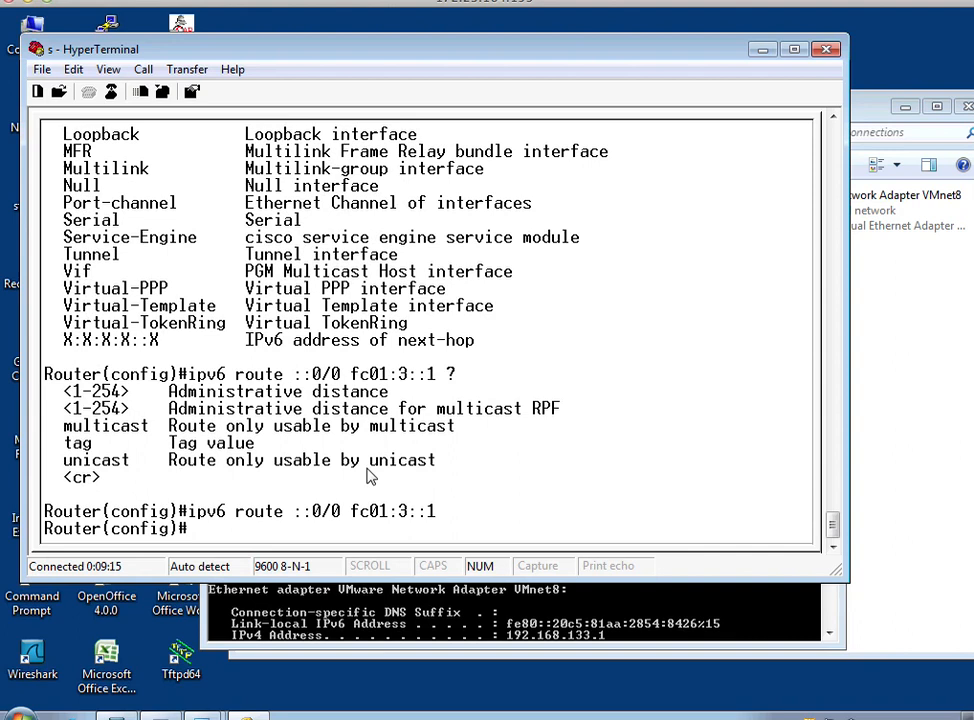
Assign the IPv6 address fc01:3::2/64 to interface serial 0/1/0.
{"action": "type", "text": "int serial 0/1/0"}
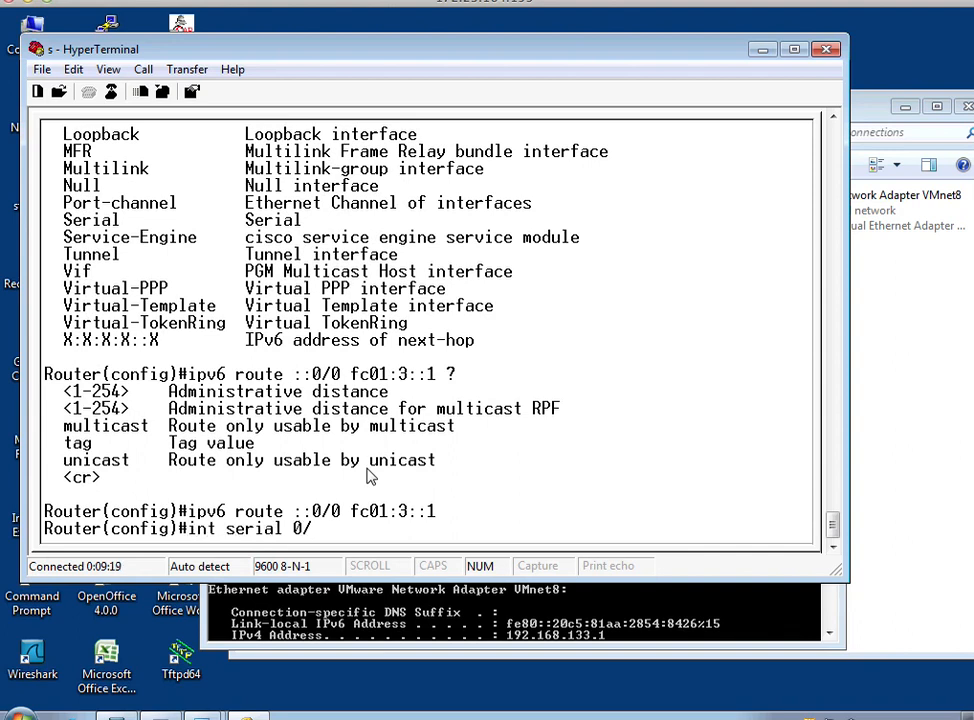
{"action": "key", "text": "Return"}
{"action": "type", "text": "ipv6 addr"}
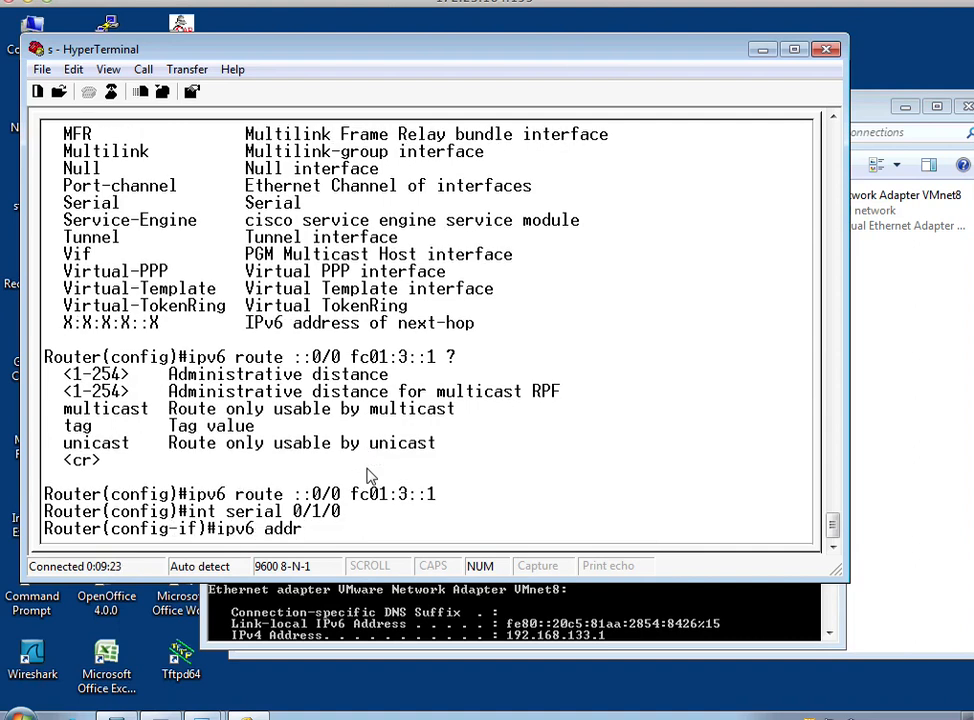
{"action": "key", "text": "Tab"}
{"action": "type", "text": "fc"}
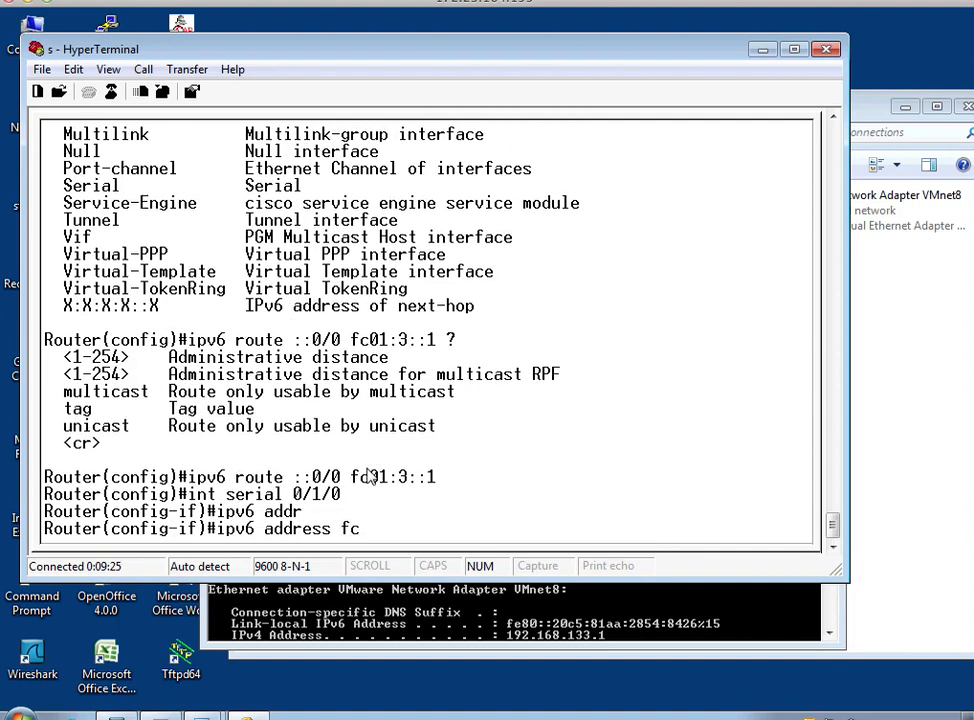
{"action": "type", "text": "01:3::2/64"}
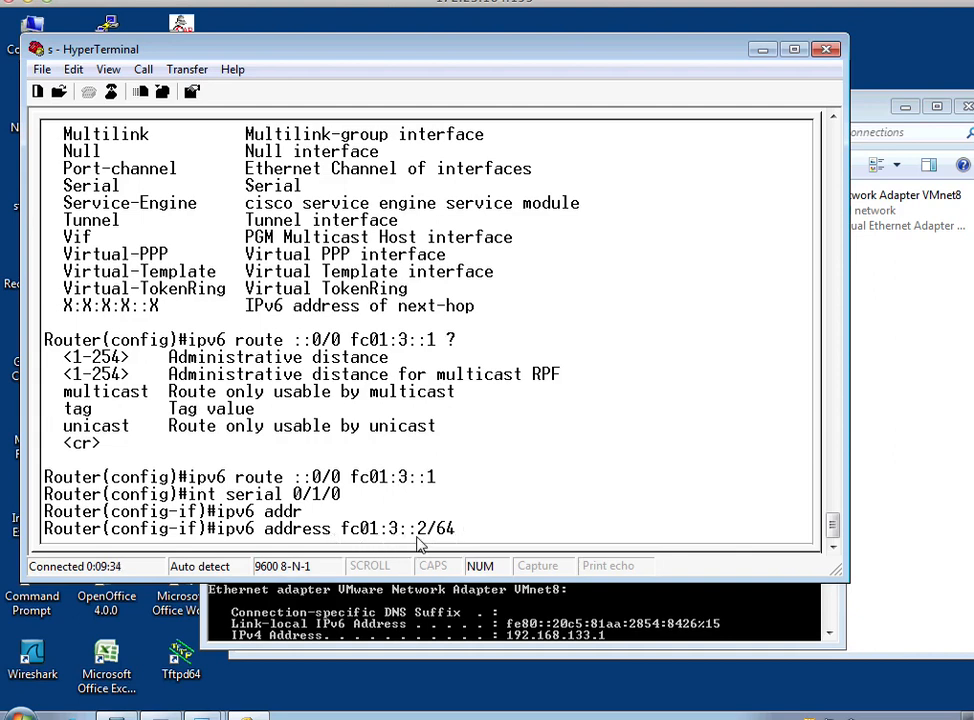
{"action": "key", "text": "Return"}
Enable interface serial 0/1/0 with no shutdown and exit to global configuration mode.
{"action": "type", "text": "nod"}
{"action": "key", "text": "BackSpace"}
{"action": "type", "text": "shutdown"}
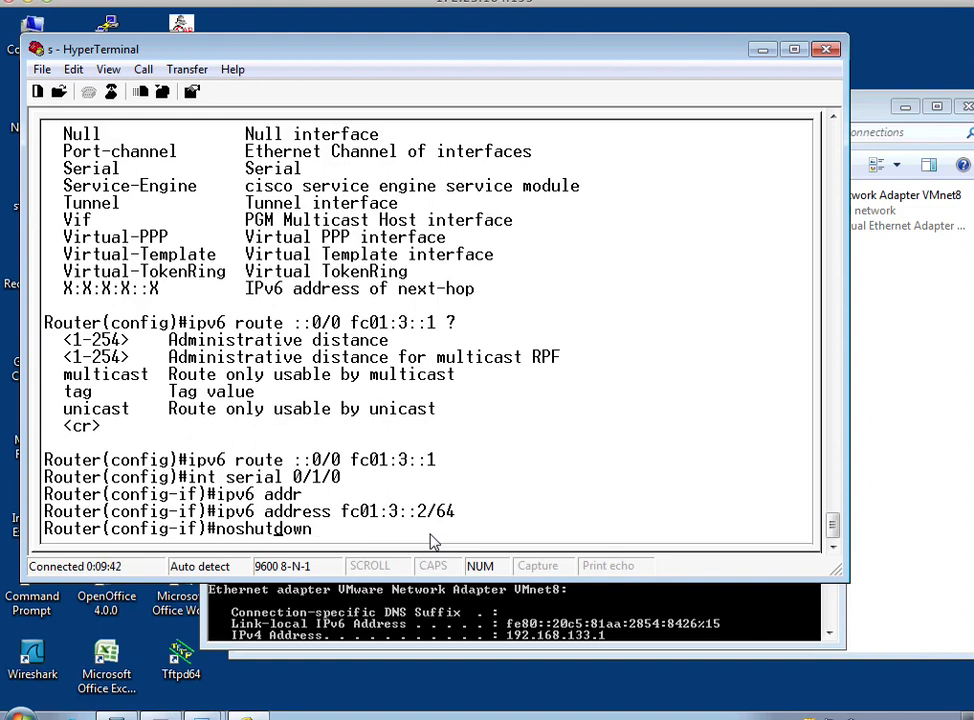
{"action": "key", "text": "Return"}
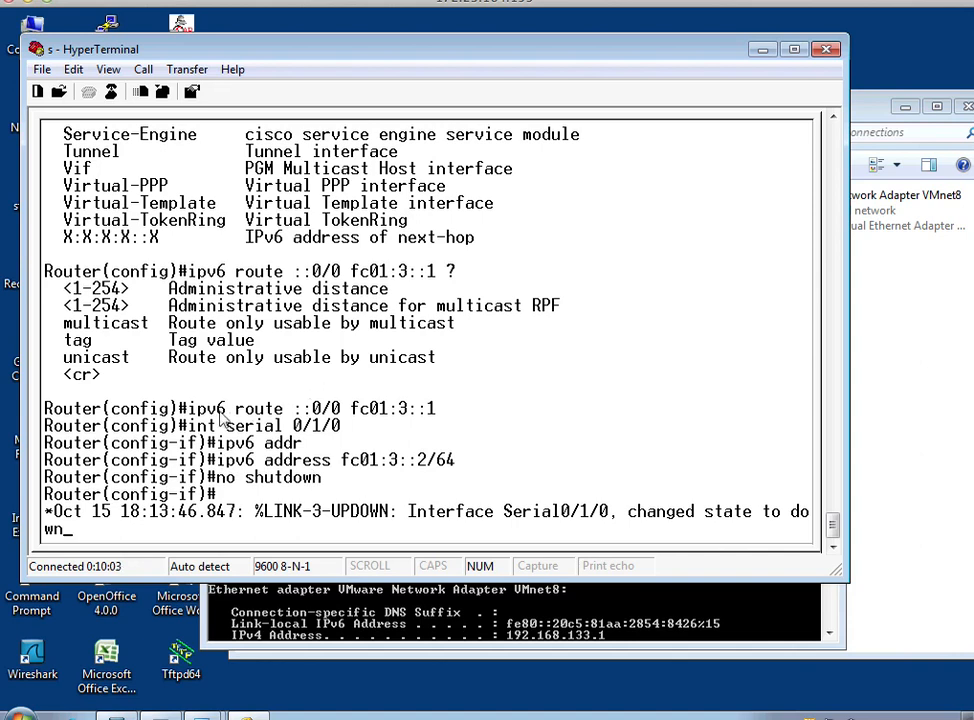
{"action": "left_click_drag", "start_coordinate": [188, 410], "coordinate": [439, 410]}
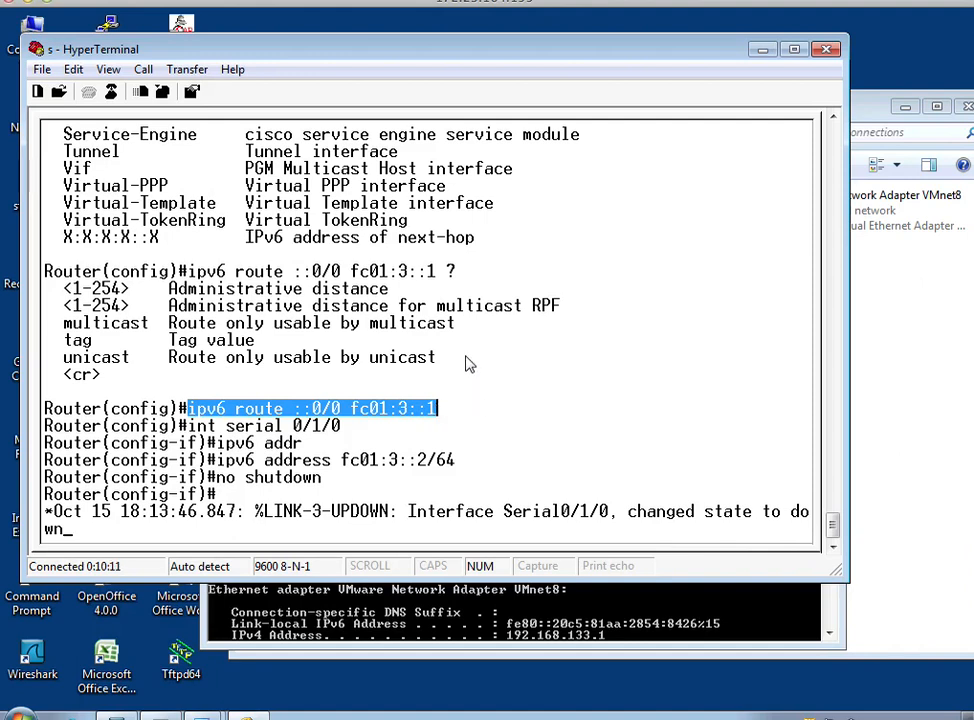
{"action": "key", "text": "Return"}
{"action": "type", "text": "exit"}
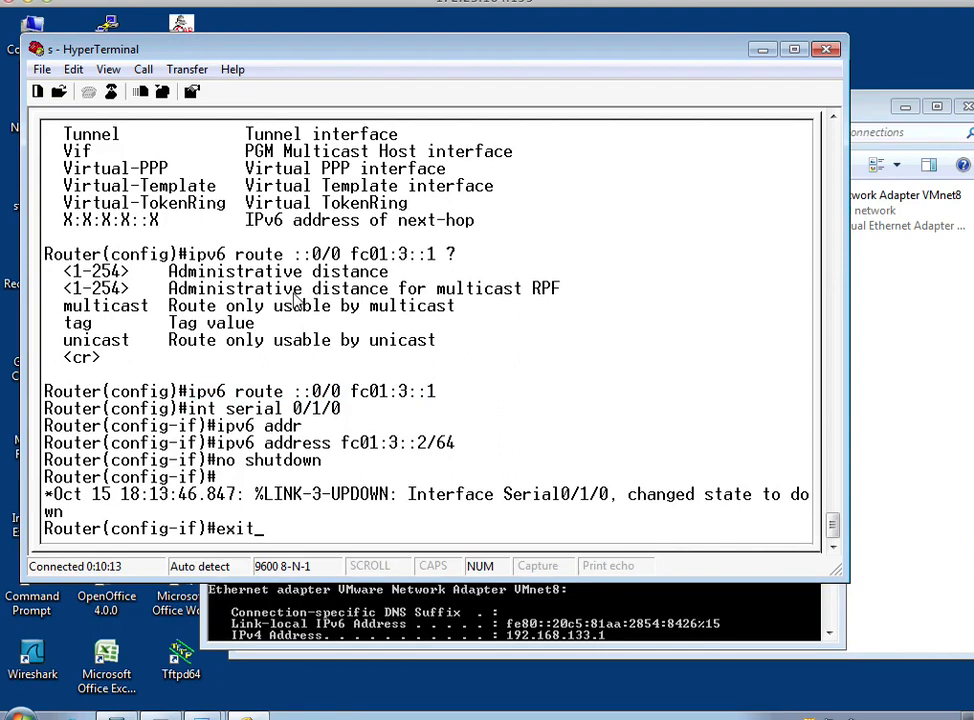
{"action": "key", "text": "Return"}
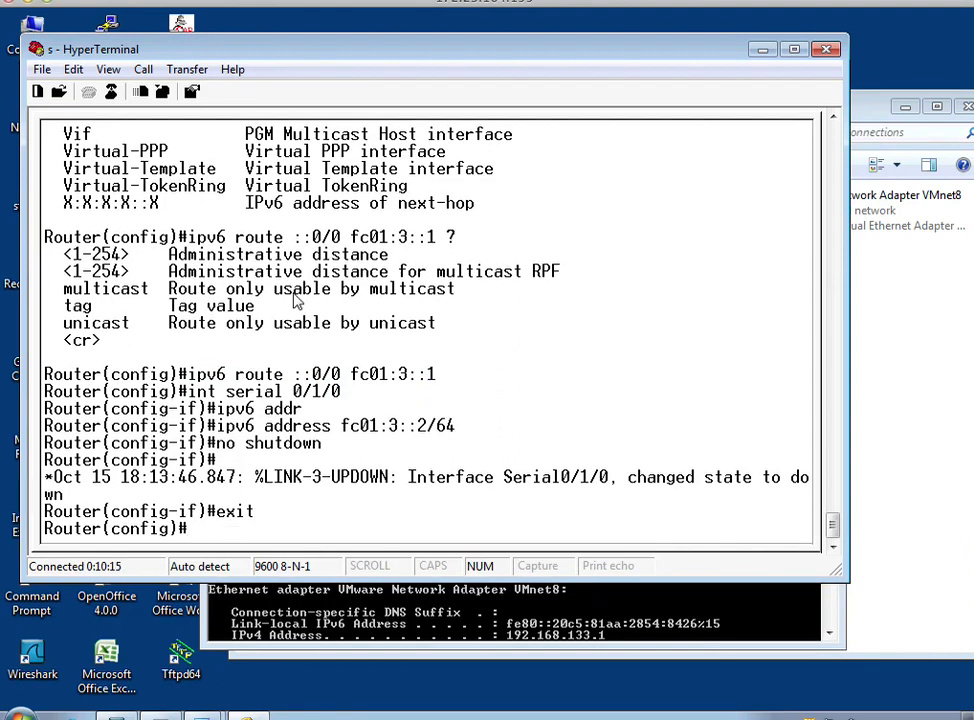
Enter the ipv6 unicast-routing command at the global configuration prompt without executing it.
{"action": "type", "text": "ipv6"}
{"action": "type", "text": "uni"}
{"action": "key", "text": "Tab"}
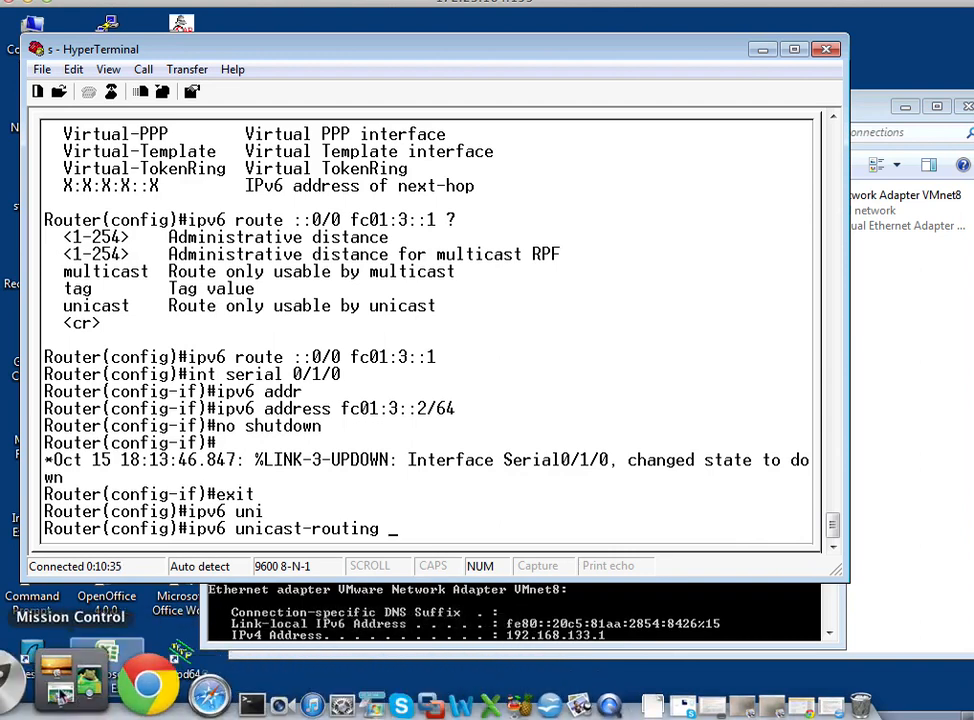
{"action": "left_click", "coordinate": [35, 690]}
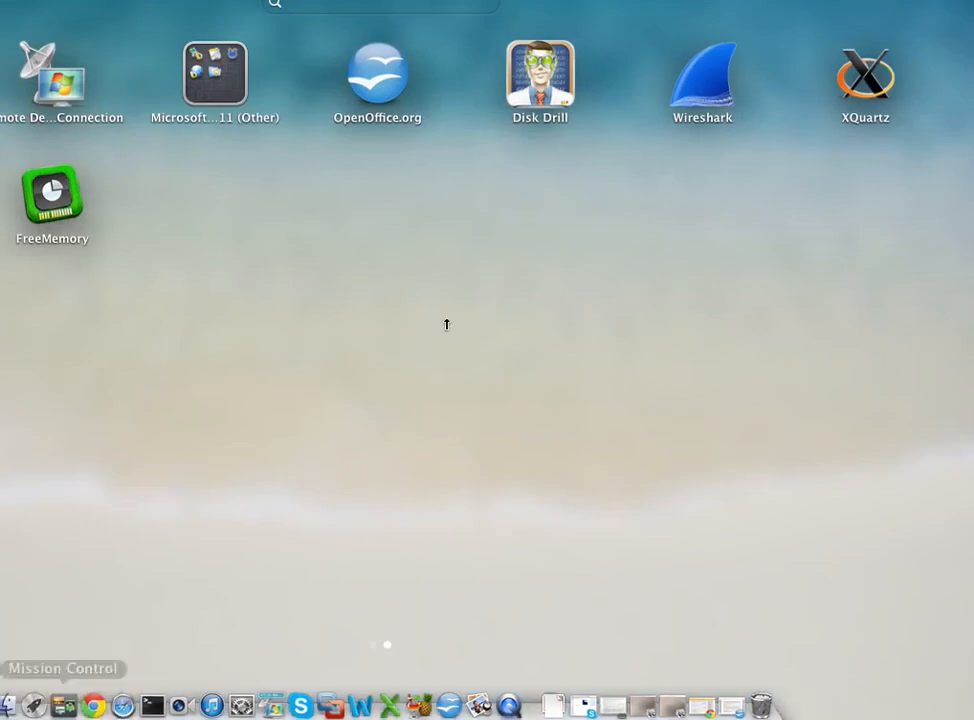
{"action": "left_click", "coordinate": [40, 48]}
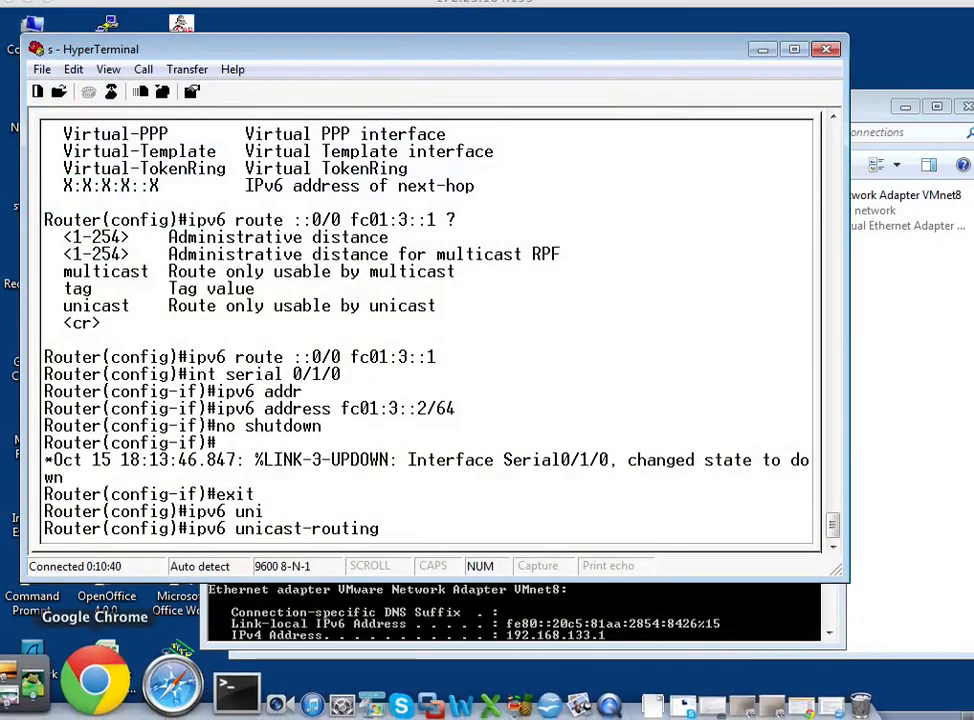
{"action": "left_click", "coordinate": [30, 702]}
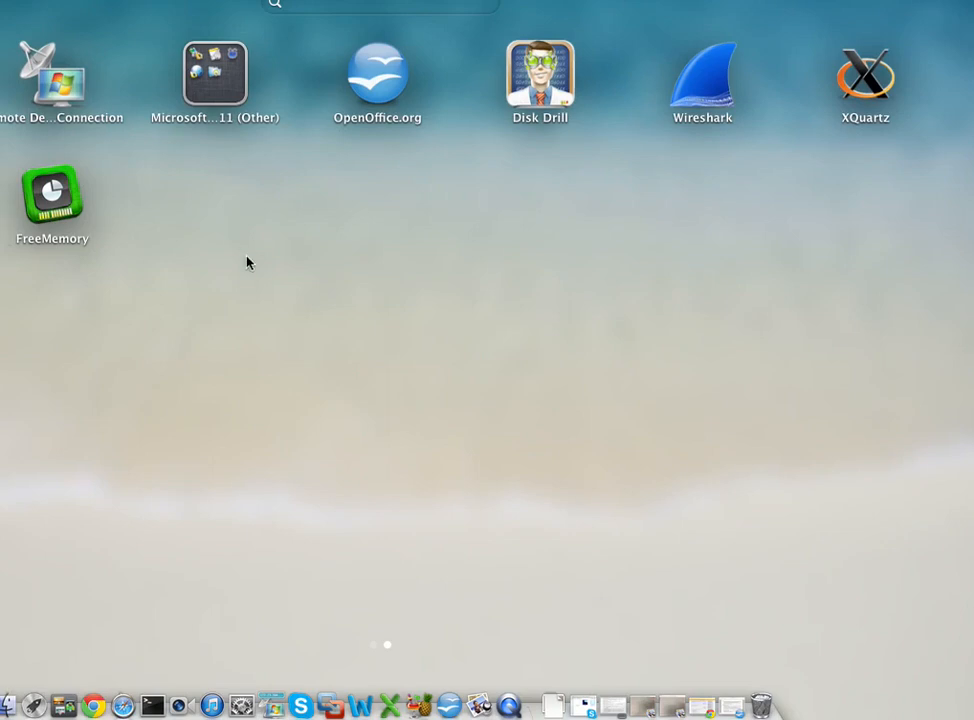
{"action": "left_click", "coordinate": [735, 76]}
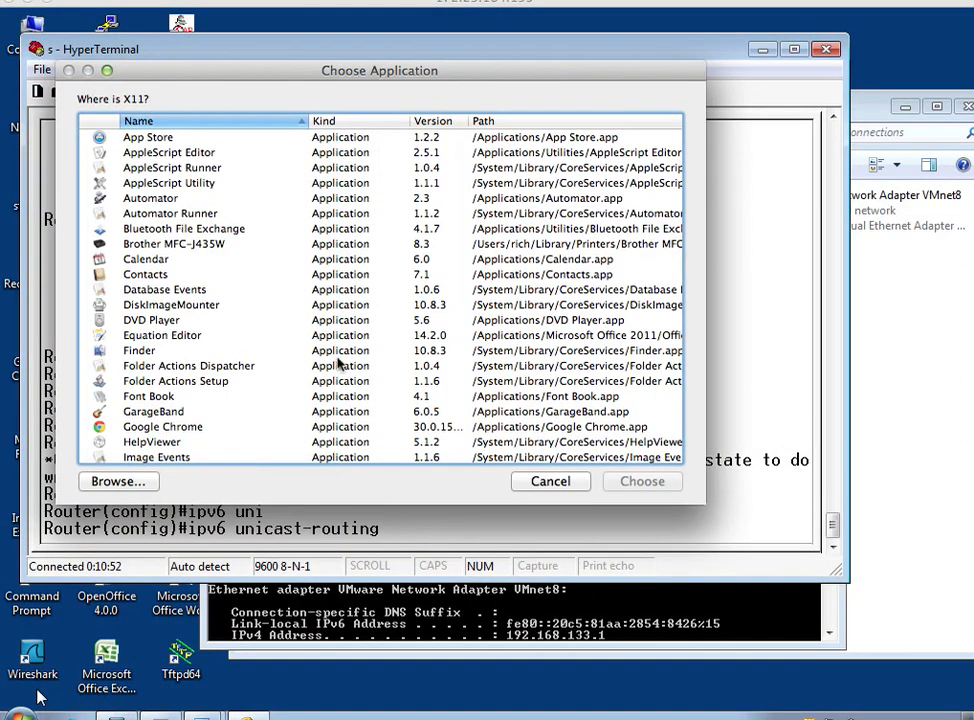
{"action": "scroll", "coordinate": [338, 365], "scroll_direction": "down", "scroll_amount": 3}
{"action": "scroll", "coordinate": [338, 365], "scroll_direction": "up", "scroll_amount": 3}
{"action": "scroll", "coordinate": [338, 365], "scroll_direction": "down", "scroll_amount": 10}
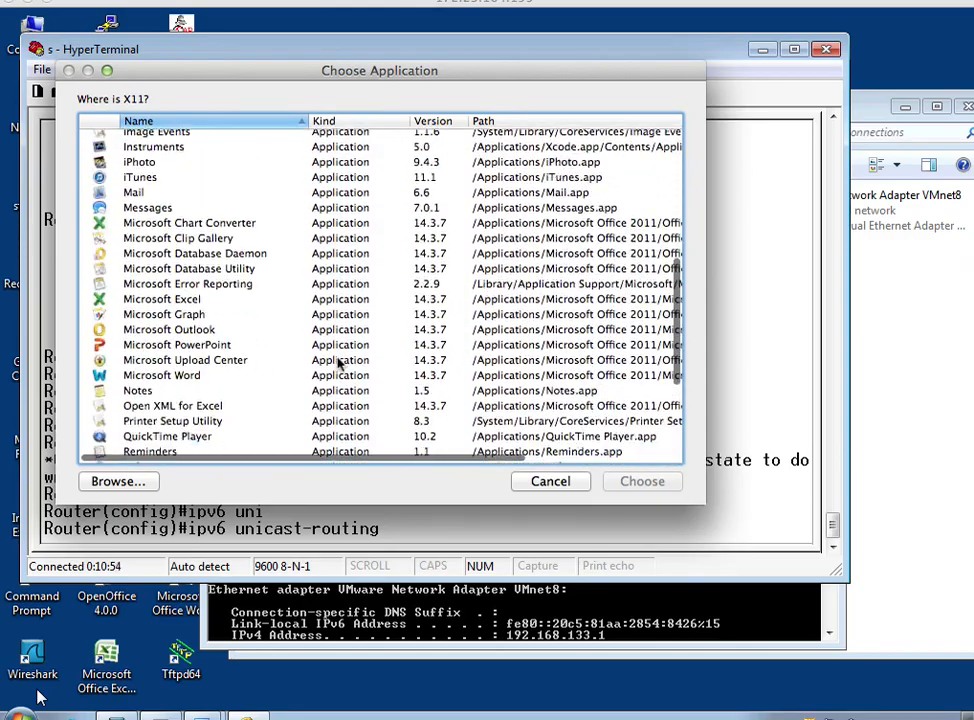
{"action": "scroll", "coordinate": [338, 365], "scroll_direction": "down", "scroll_amount": 2}
{"action": "scroll", "coordinate": [319, 368], "scroll_direction": "up", "scroll_amount": 3}
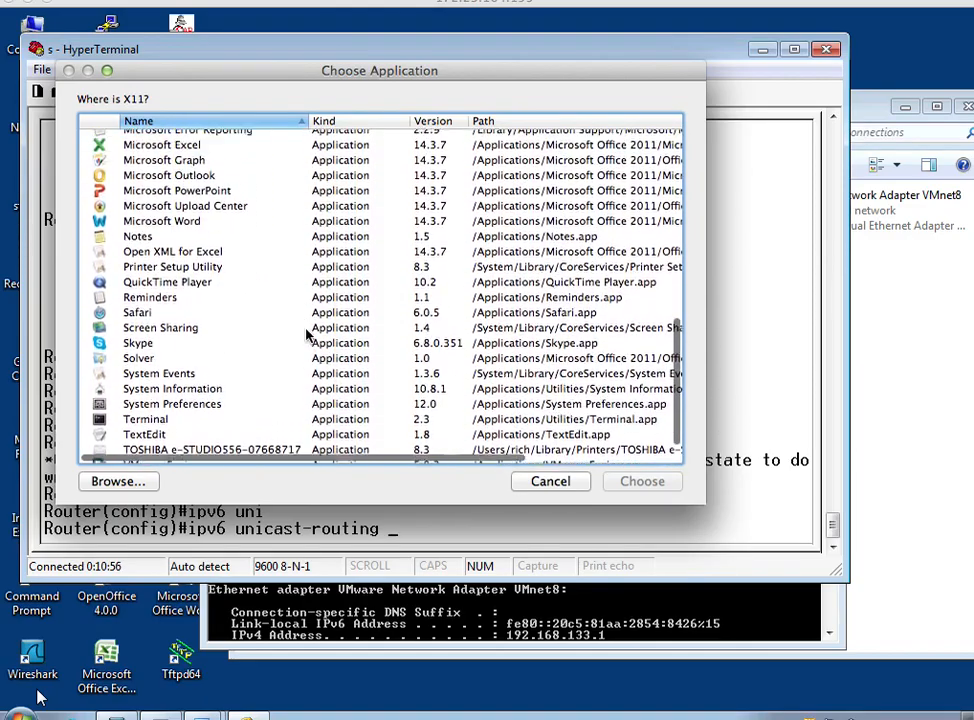
{"action": "scroll", "coordinate": [308, 335], "scroll_direction": "up", "scroll_amount": 6}
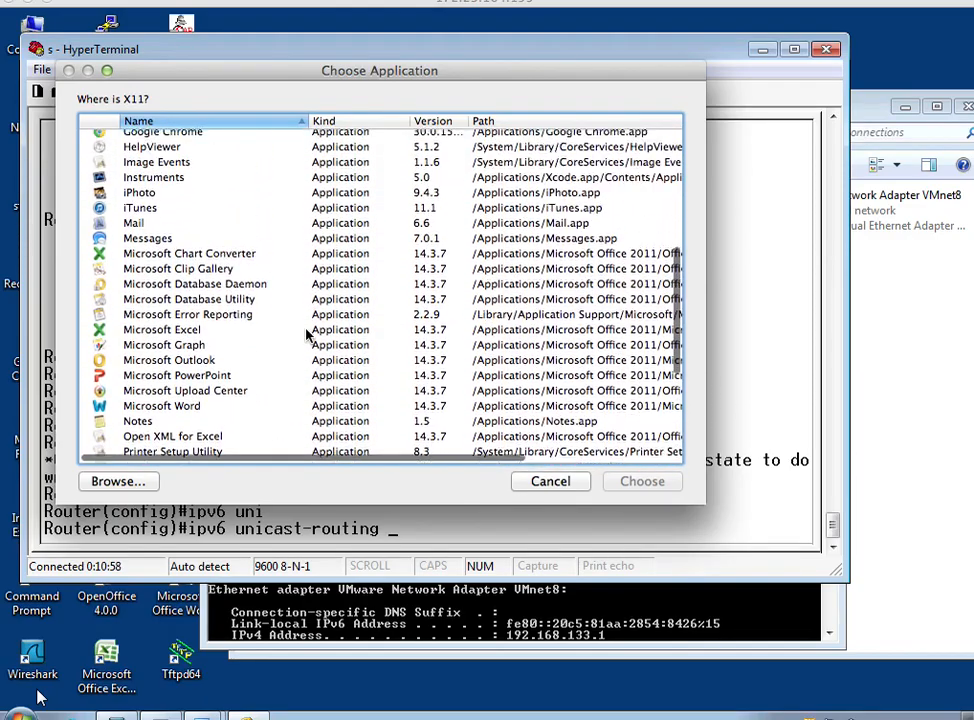
{"action": "scroll", "coordinate": [306, 333], "scroll_direction": "up", "scroll_amount": 4}
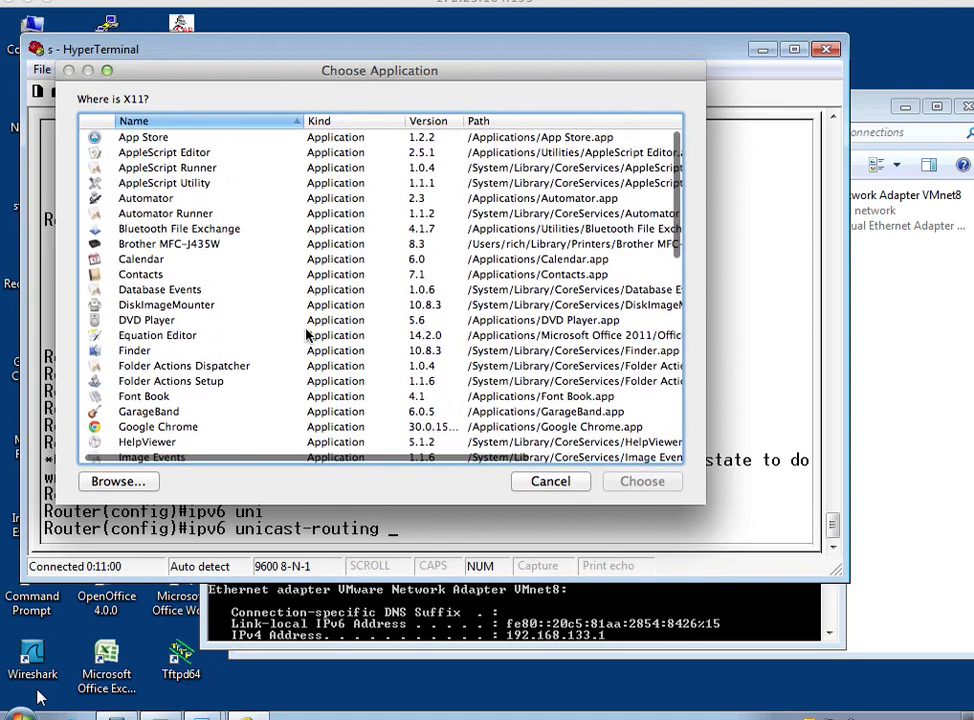
{"action": "left_click", "coordinate": [543, 483]}
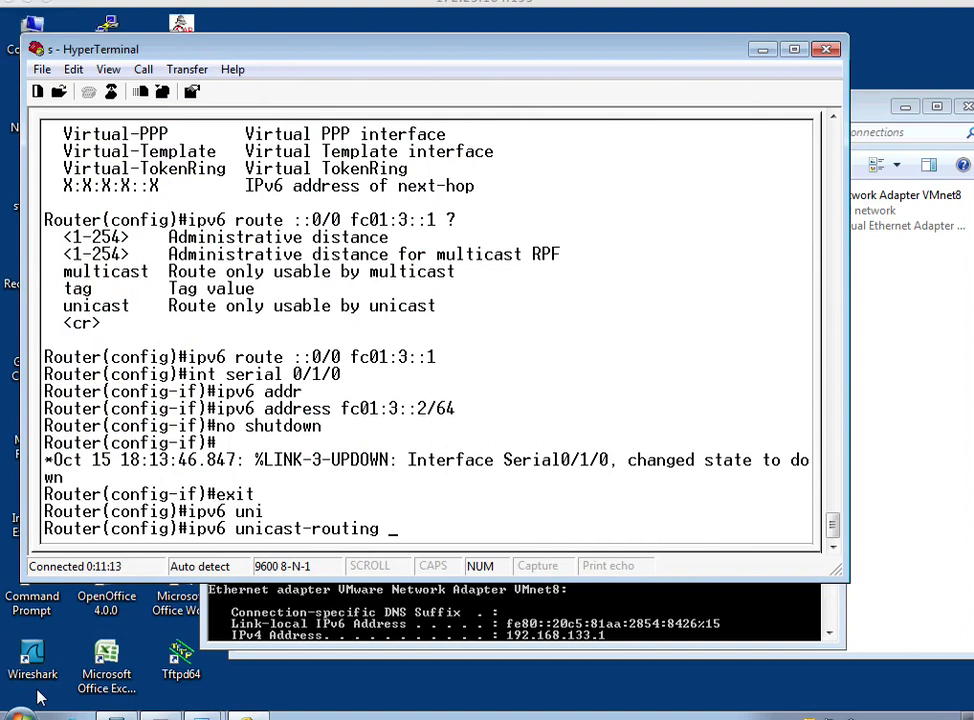
Execute the pending ipv6 unicast-routing command on the router.
{"action": "mouse_move", "coordinate": [90, 703]}
{"action": "mouse_move", "coordinate": [470, 700]}
{"action": "mouse_move", "coordinate": [0, 5]}
{"action": "mouse_move", "coordinate": [334, 715]}
{"action": "key", "text": "Return"}
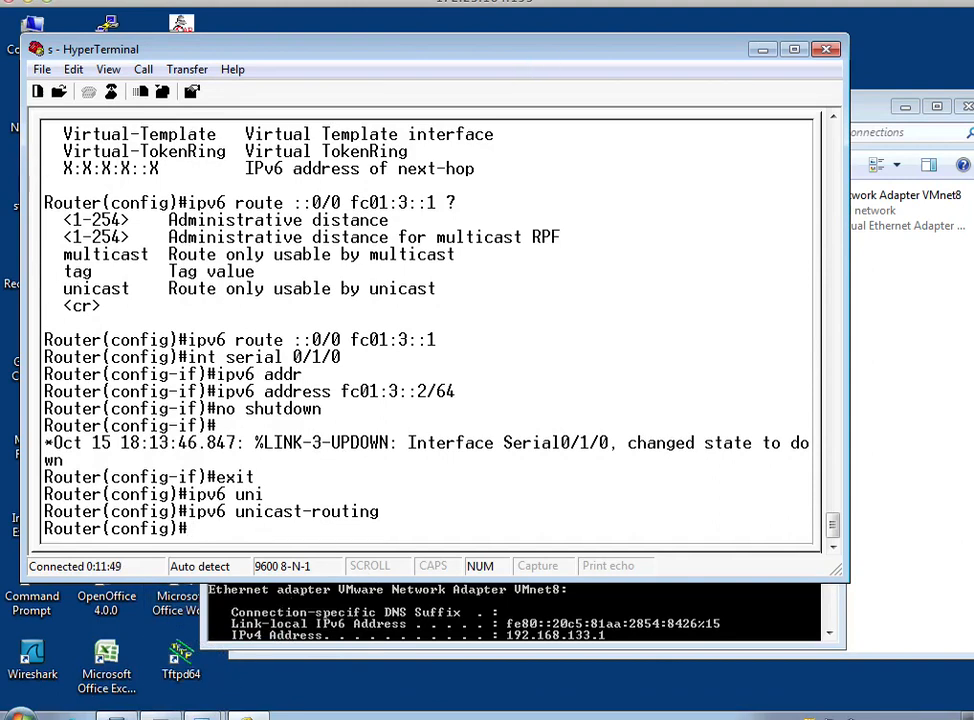
Switch to the Mac Terminal window and exit the root SSH session back to the local shell.
{"action": "left_click", "coordinate": [2, 150]}
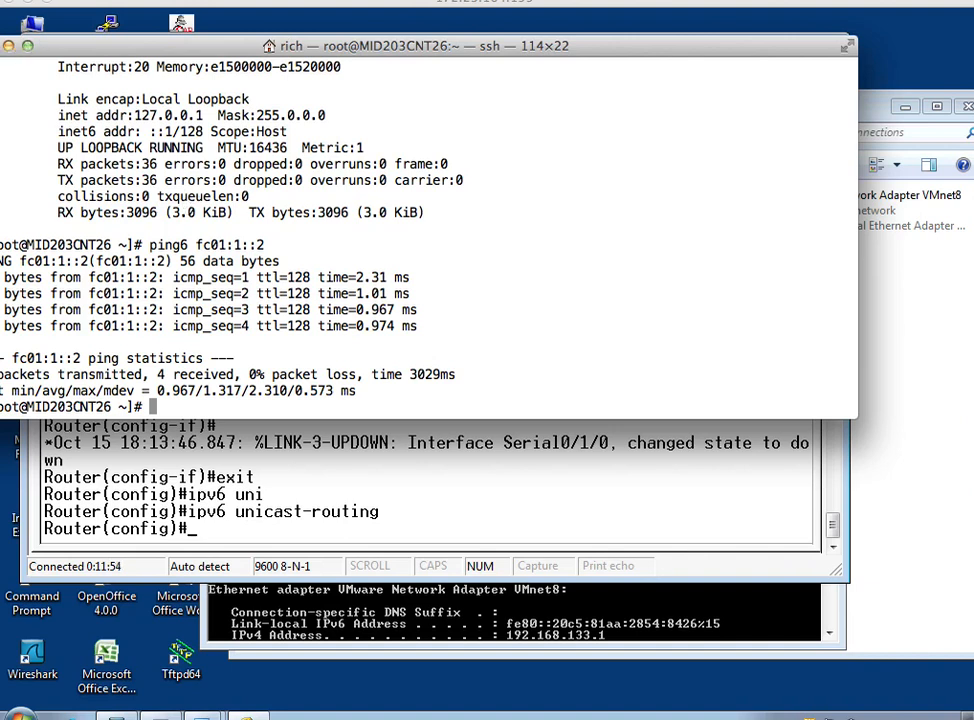
{"action": "left_click", "coordinate": [0, 0]}
{"action": "left_click", "coordinate": [224, 185]}
{"action": "left_click_drag", "start_coordinate": [224, 185], "coordinate": [400, 212]}
{"action": "type", "text": "eci"}
{"action": "key", "text": "BackSpace"}
{"action": "key", "text": "BackSpace"}
{"action": "key", "text": "BackSpace"}
{"action": "type", "text": "exiy"}
{"action": "key", "text": "Return"}
{"action": "type", "text": "exit"}
{"action": "key", "text": "Return"}
Run ifconfig in the local Mac shell and examine the autoconf inet6 addresses listed for en0, highlighting both lines.
{"action": "type", "text": "ifconifg"}
{"action": "key", "text": "Return"}
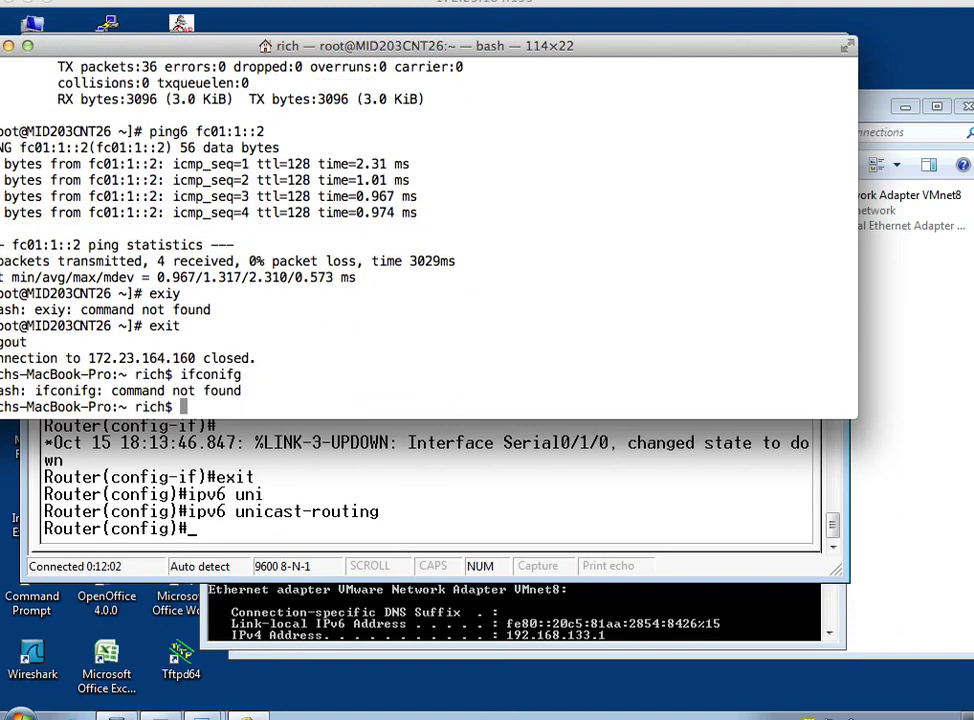
{"action": "type", "text": "ifconfig"}
{"action": "key", "text": "Return"}
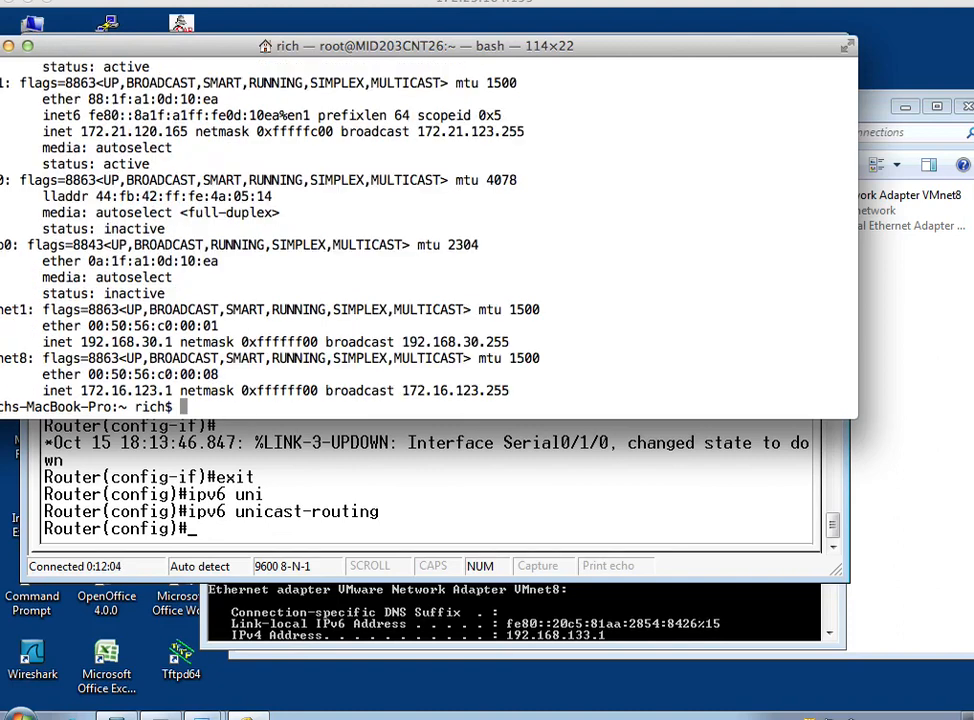
{"action": "scroll", "coordinate": [463, 195], "scroll_direction": "up", "scroll_amount": 5}
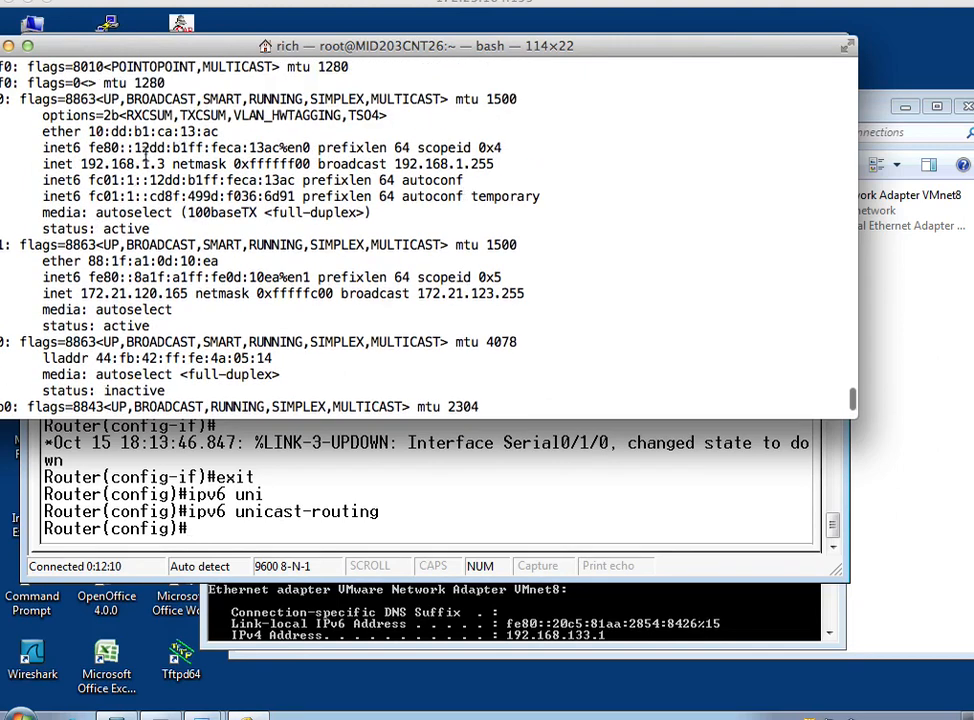
{"action": "left_click_drag", "start_coordinate": [130, 48], "coordinate": [173, 47]}
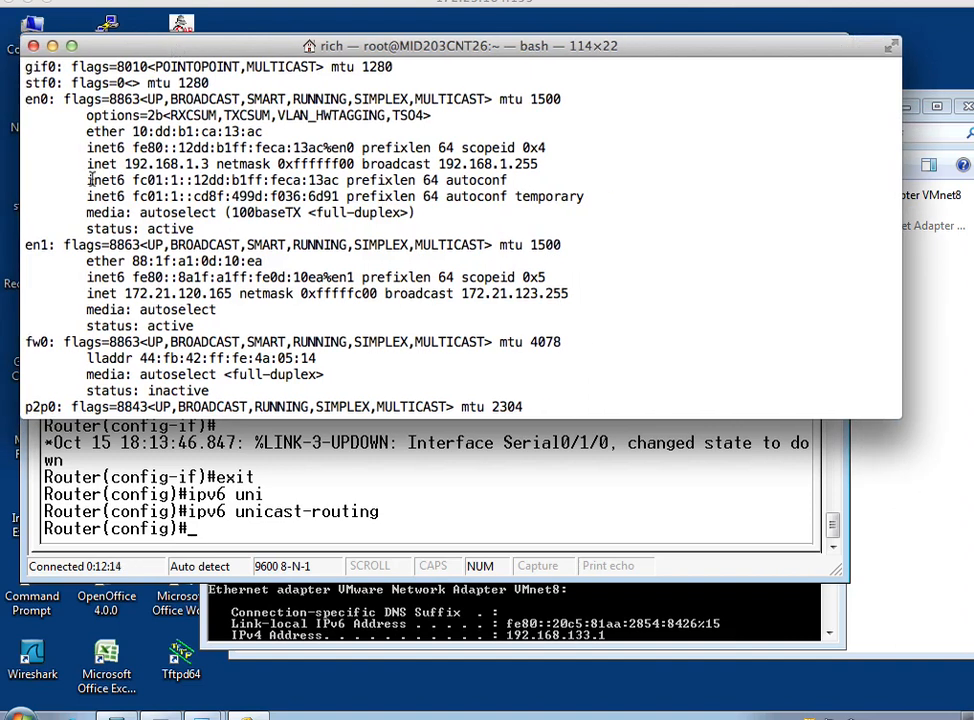
{"action": "left_click_drag", "start_coordinate": [90, 180], "coordinate": [509, 203]}
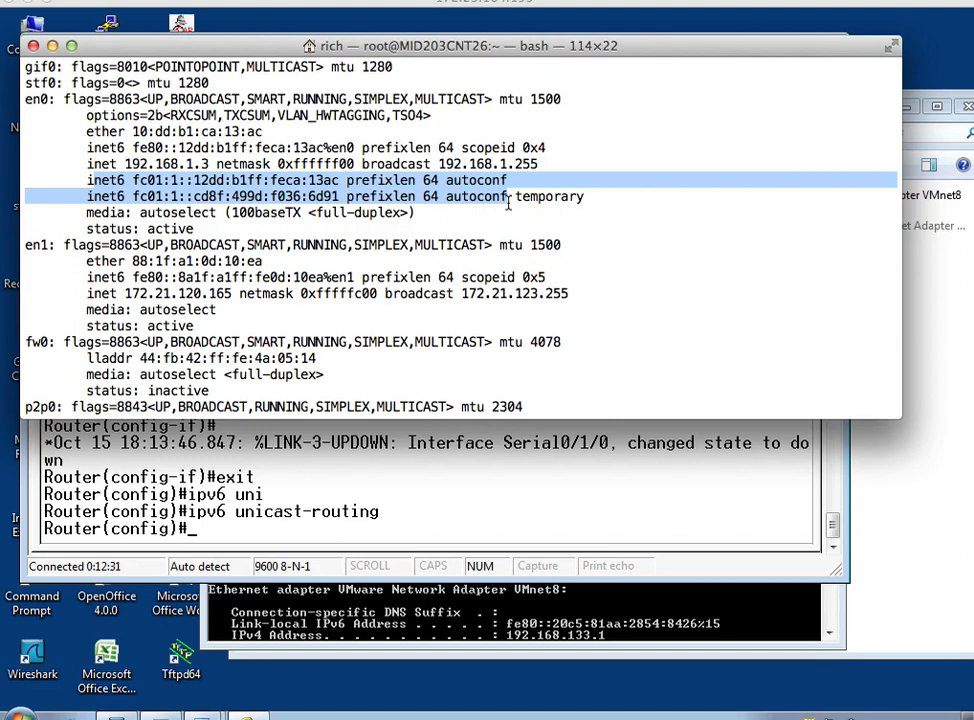
{"action": "left_click", "coordinate": [78, 181]}
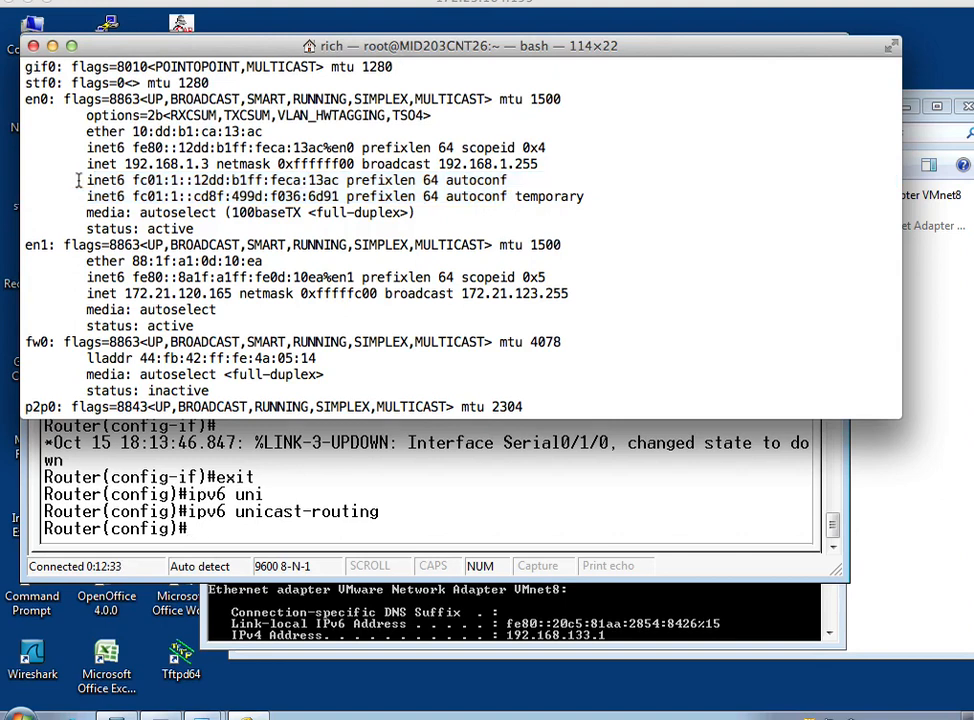
{"action": "left_click_drag", "start_coordinate": [78, 181], "coordinate": [606, 200]}
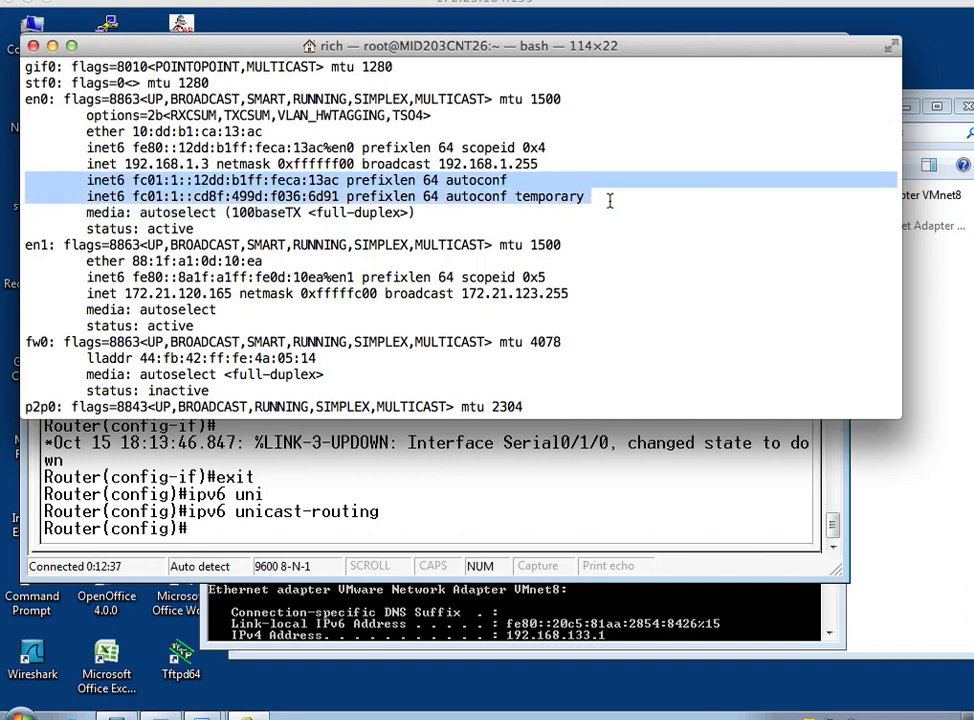